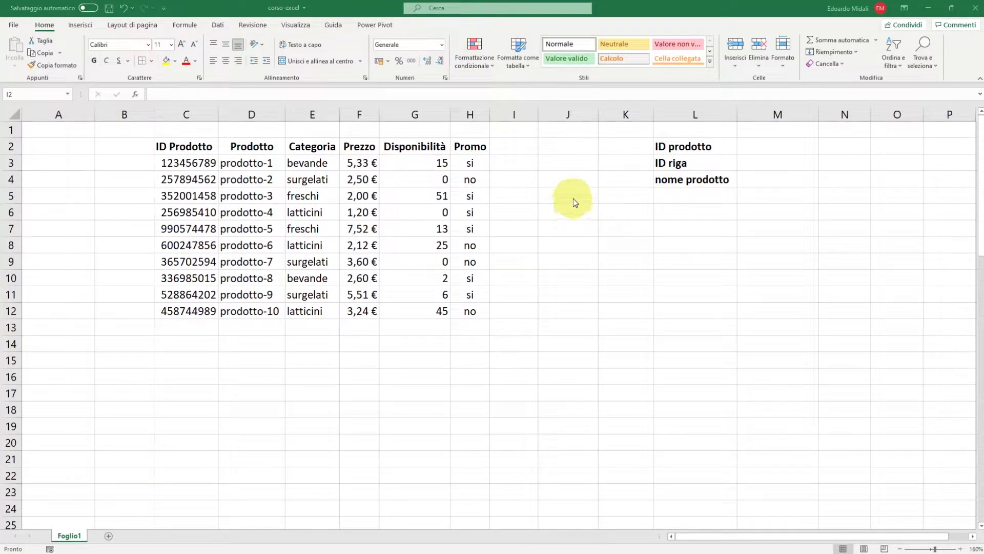
Point out the empty columns beside the table and the product data and ID columns.
drag(567, 178, 567, 248)
click(567, 278)
drag(567, 146, 573, 244)
click(645, 240)
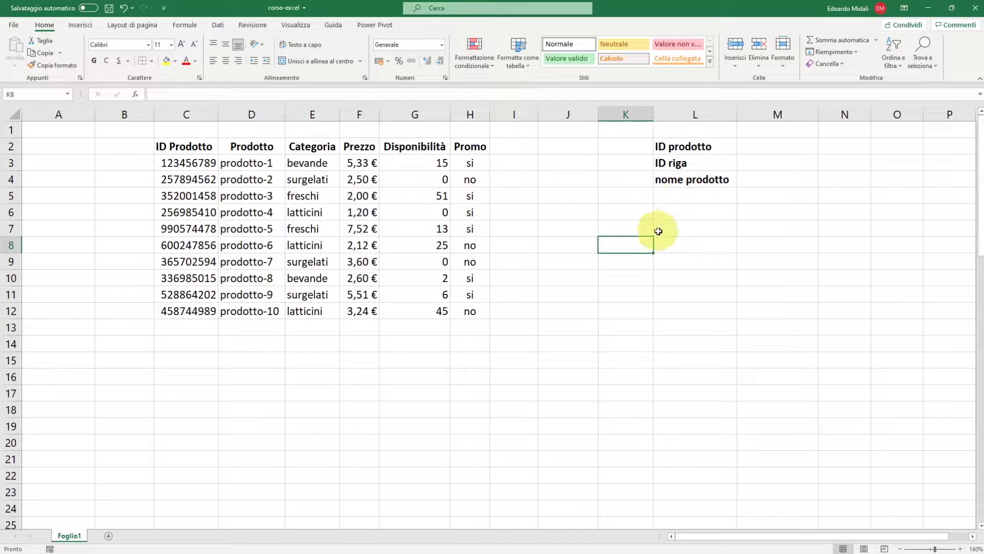
drag(626, 146, 625, 233)
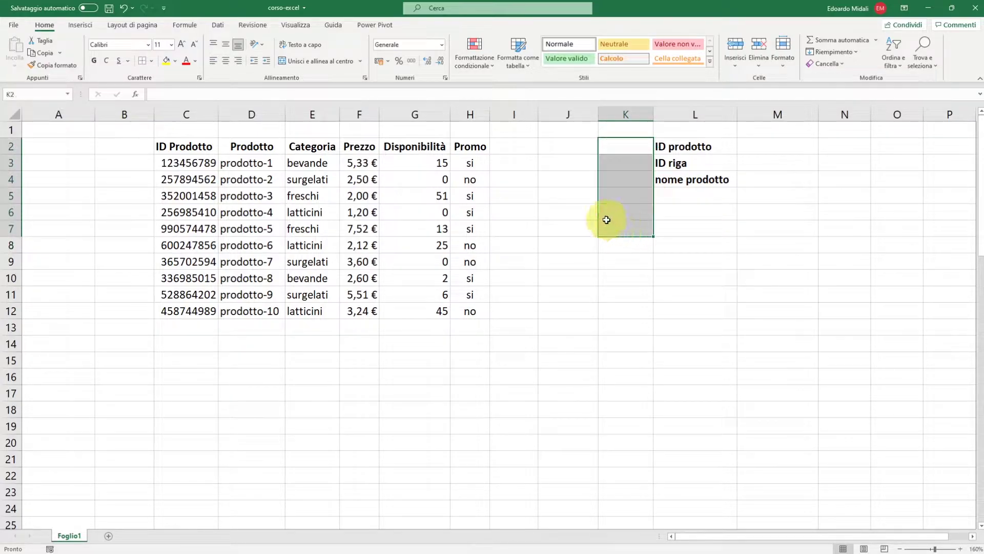
mouse_move(511, 147)
mouse_down()
mouse_move(596, 207)
mouse_move(619, 243)
mouse_up()
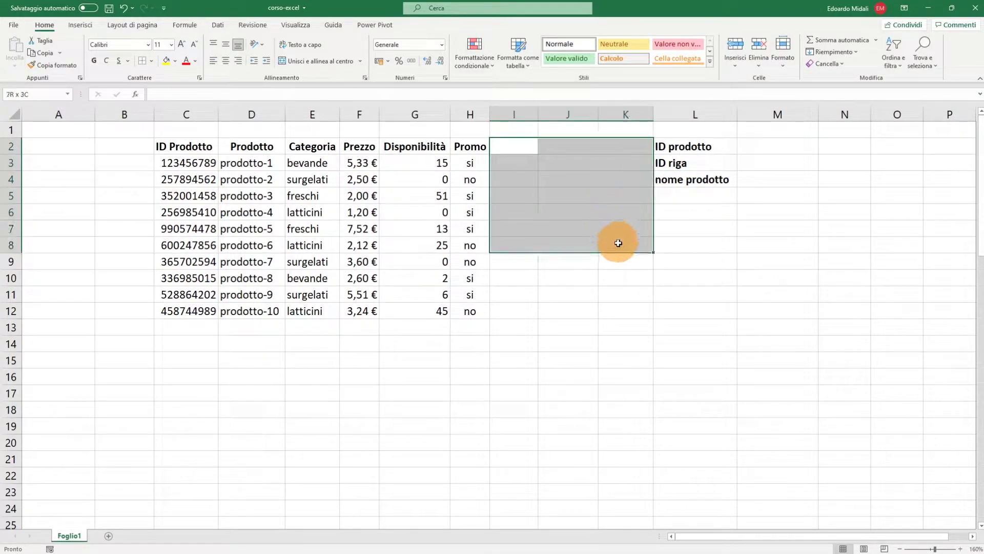
click(613, 260)
drag(511, 147, 615, 272)
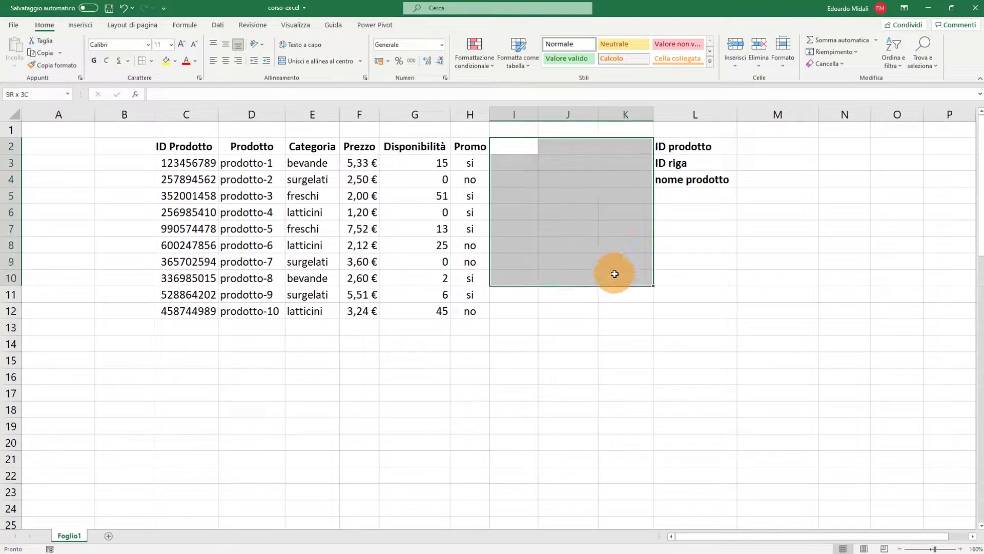
click(608, 293)
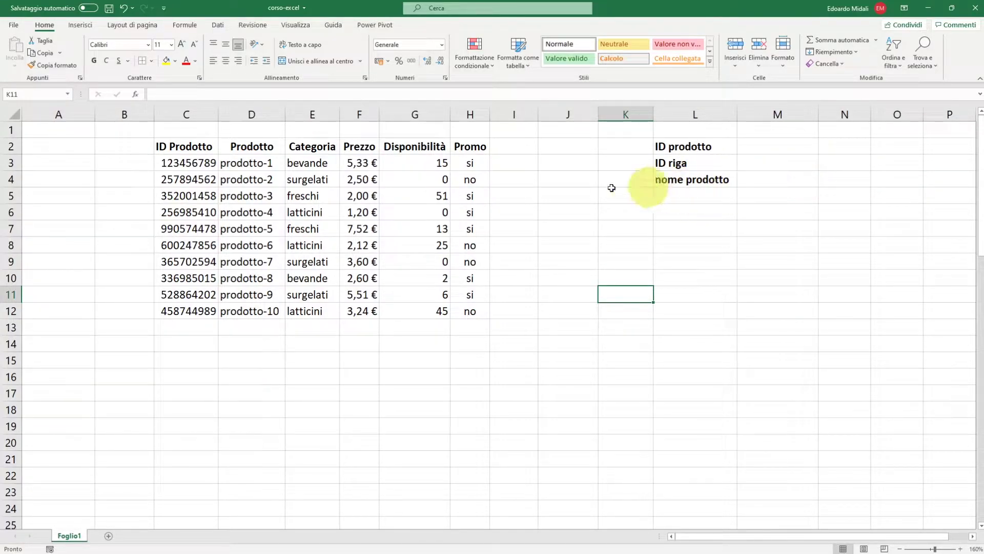
drag(268, 146, 469, 314)
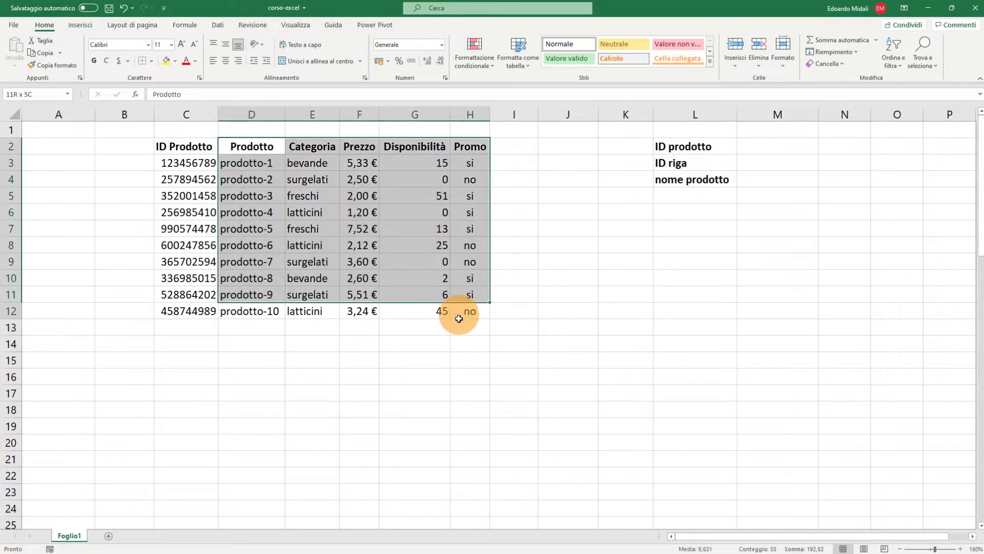
click(248, 277)
drag(157, 155, 192, 310)
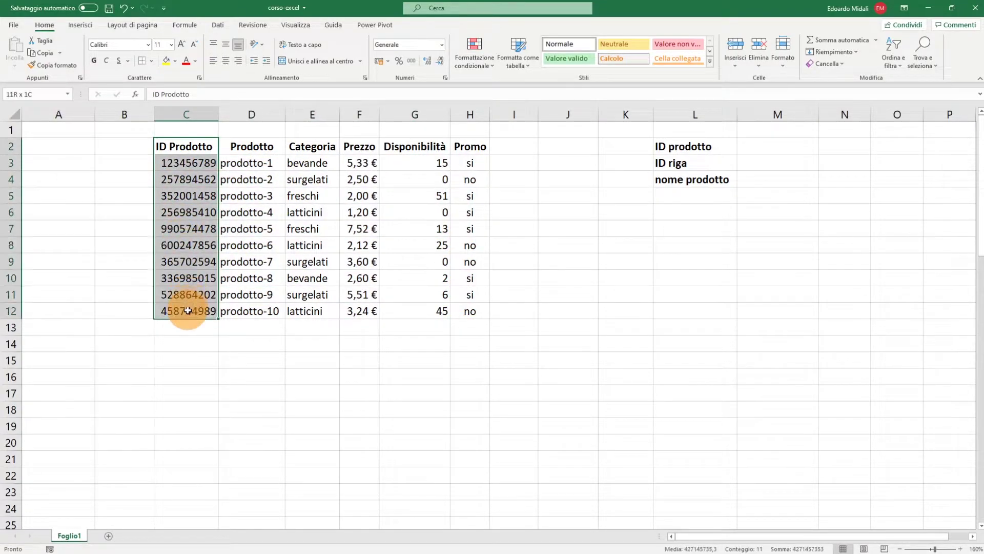
click(308, 294)
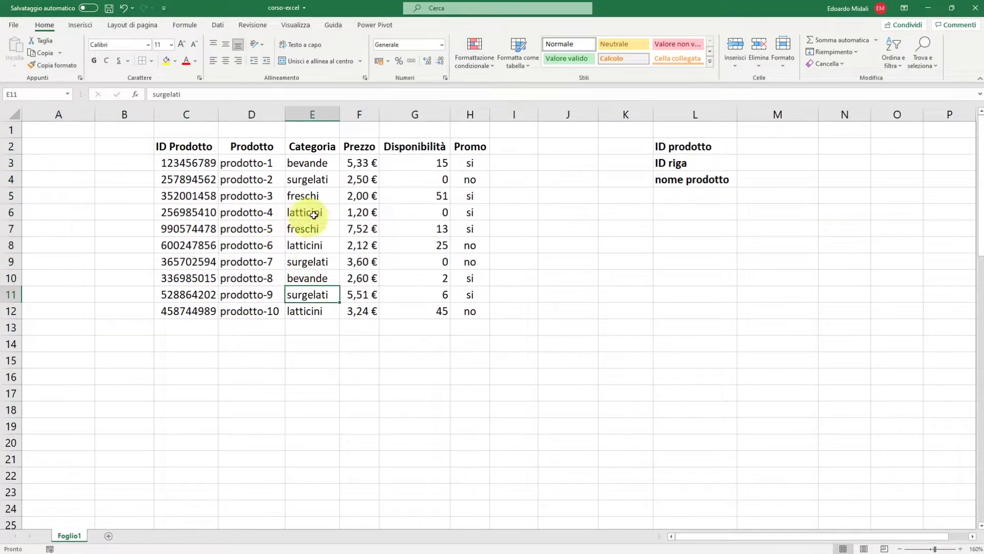
Point to the nome prodotto, ID prodotto and ID riga labels and their empty cells.
click(249, 185)
click(290, 182)
click(361, 181)
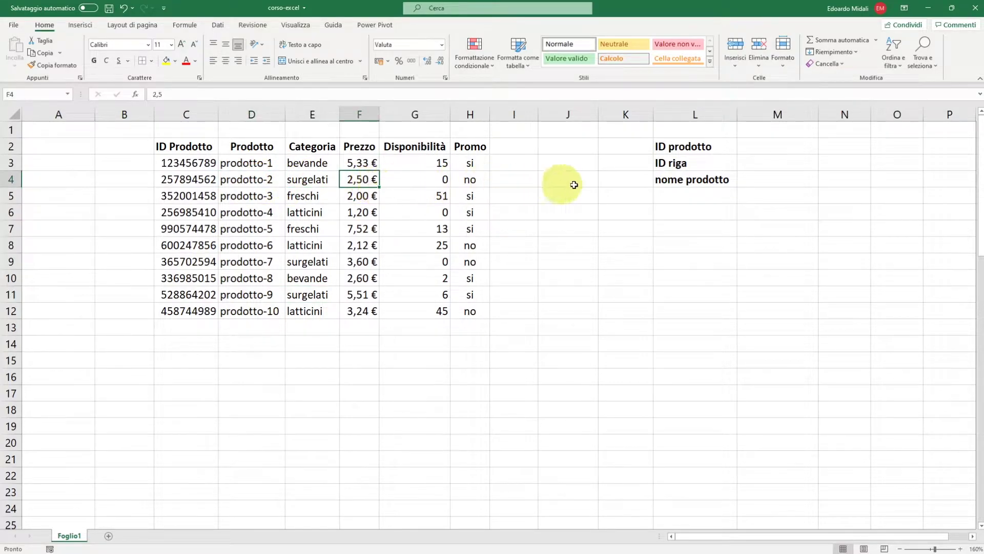
click(683, 183)
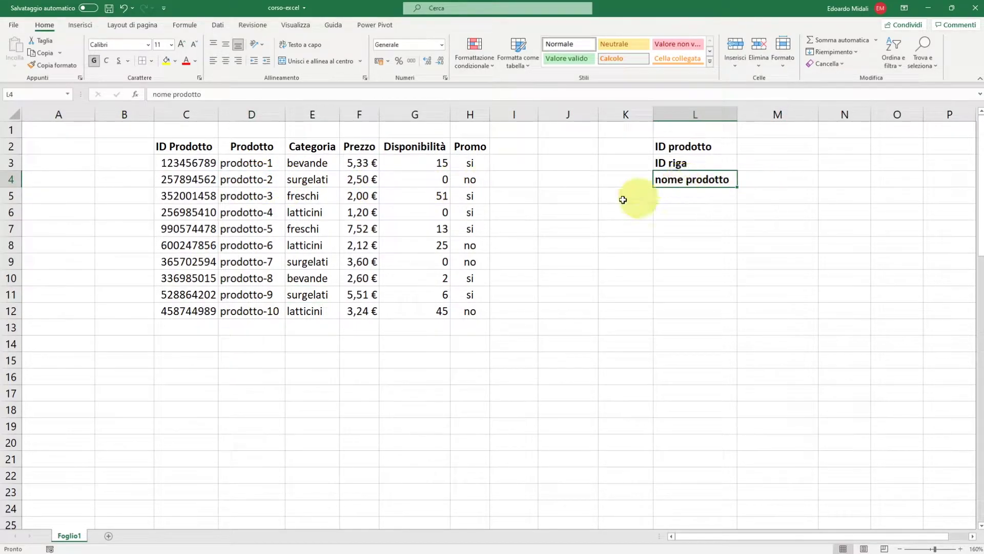
click(754, 149)
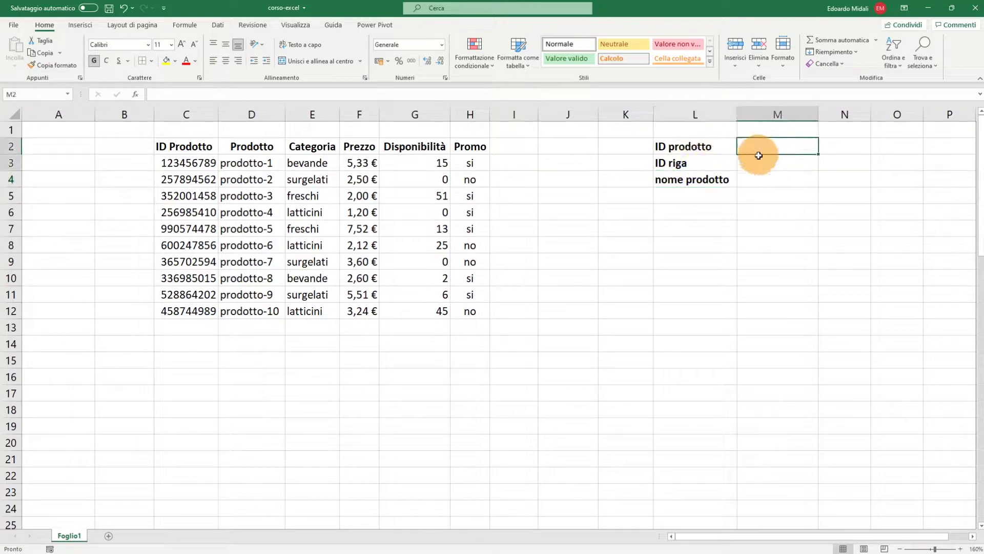
click(697, 163)
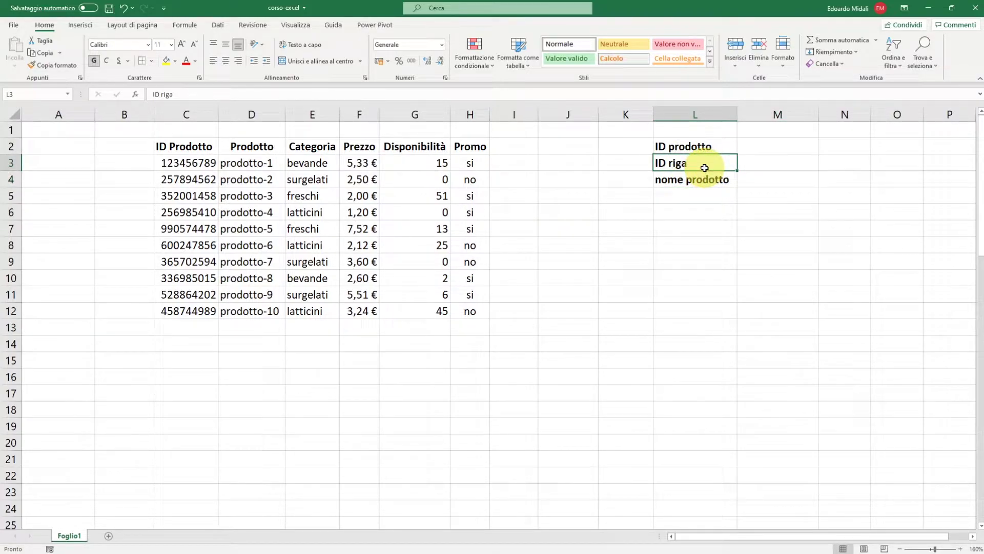
click(776, 183)
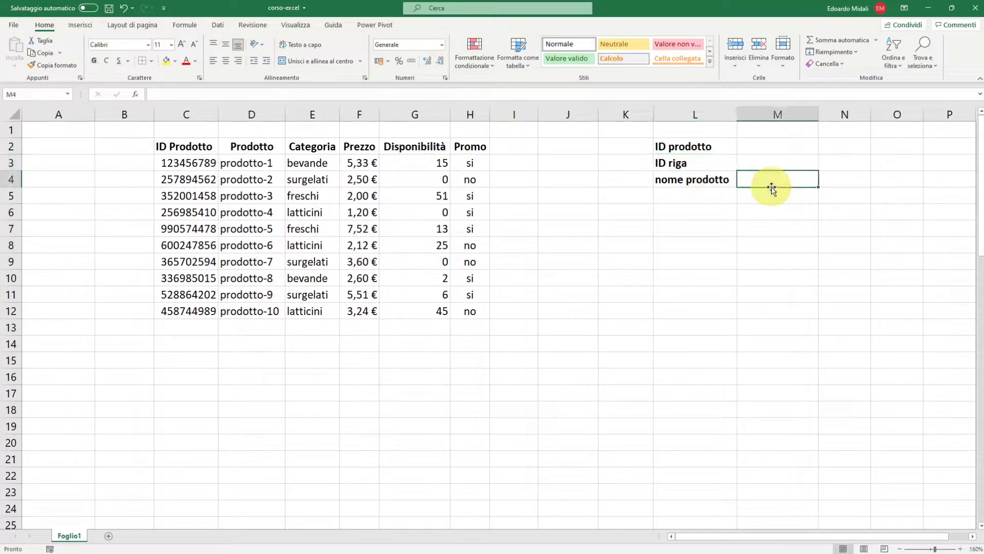
drag(784, 150, 780, 181)
click(781, 182)
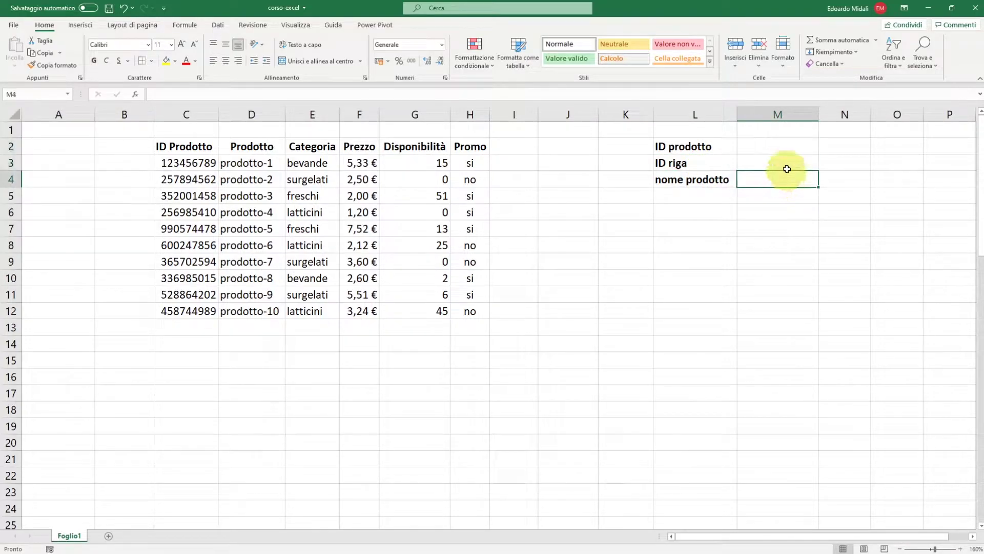
click(785, 149)
click(780, 162)
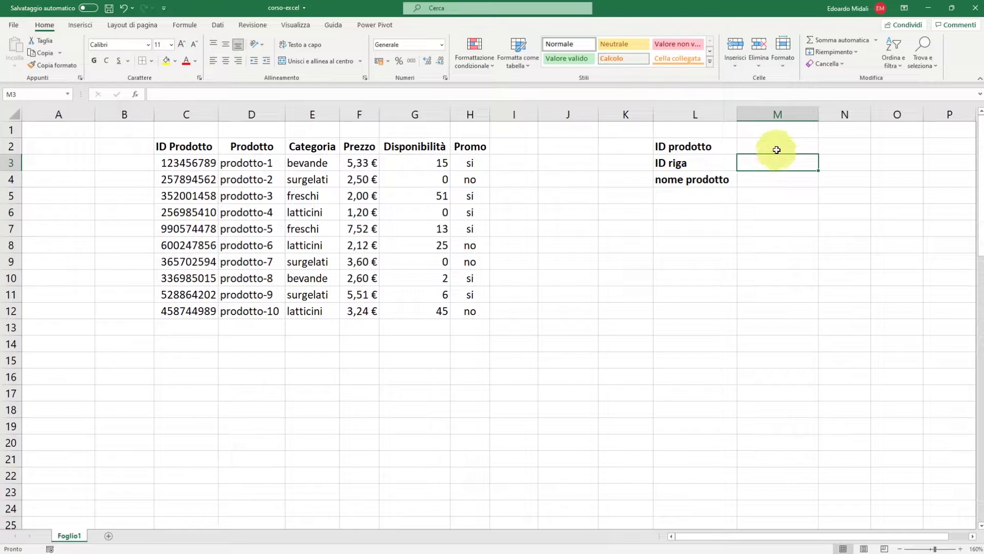
Copy product ID 352001458 from C5 into M2 beside ID prodotto.
click(195, 198)
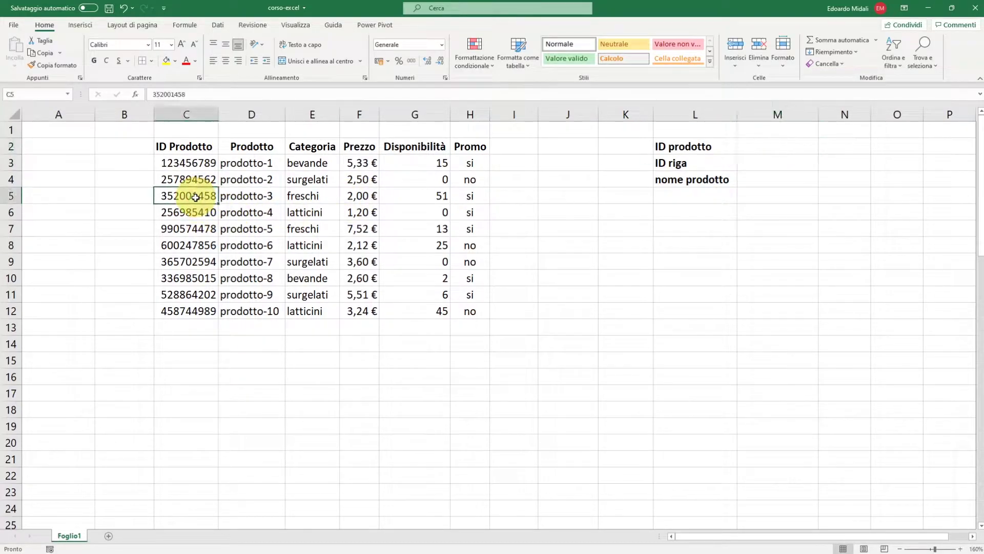
key(ctrl+c)
click(774, 147)
key(ctrl+v)
click(771, 159)
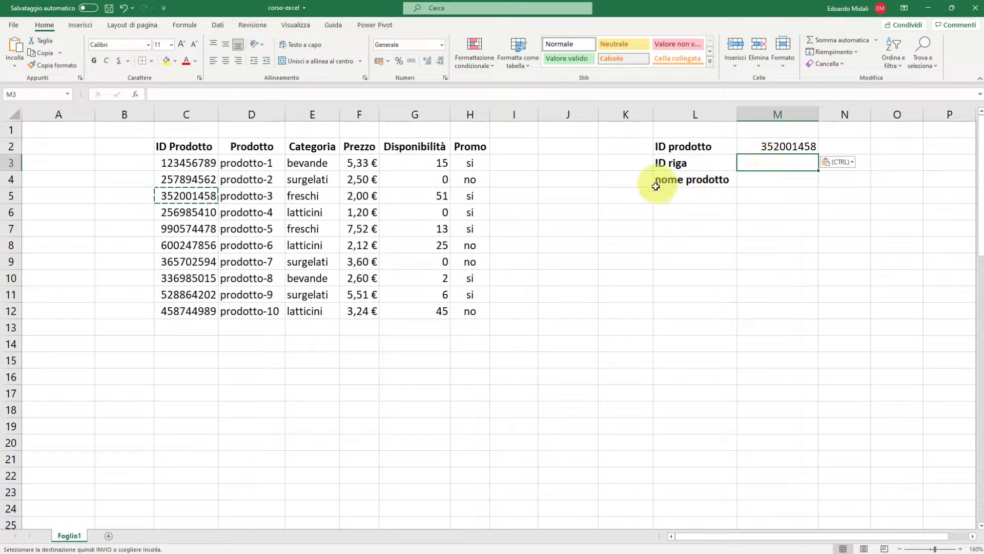
Highlight row 5 and the whole product table from the ID Prodotto header.
click(635, 229)
drag(41, 197, 472, 196)
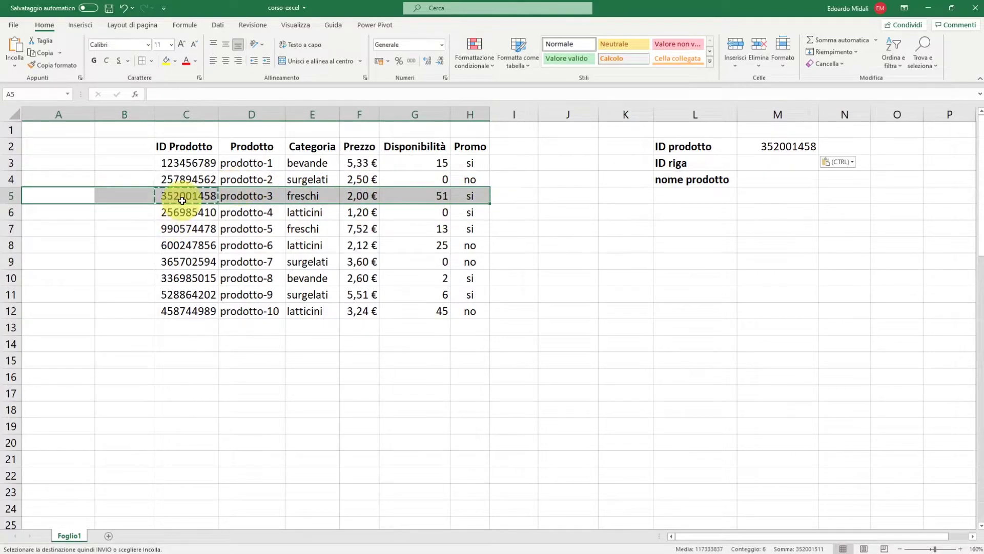
click(9, 197)
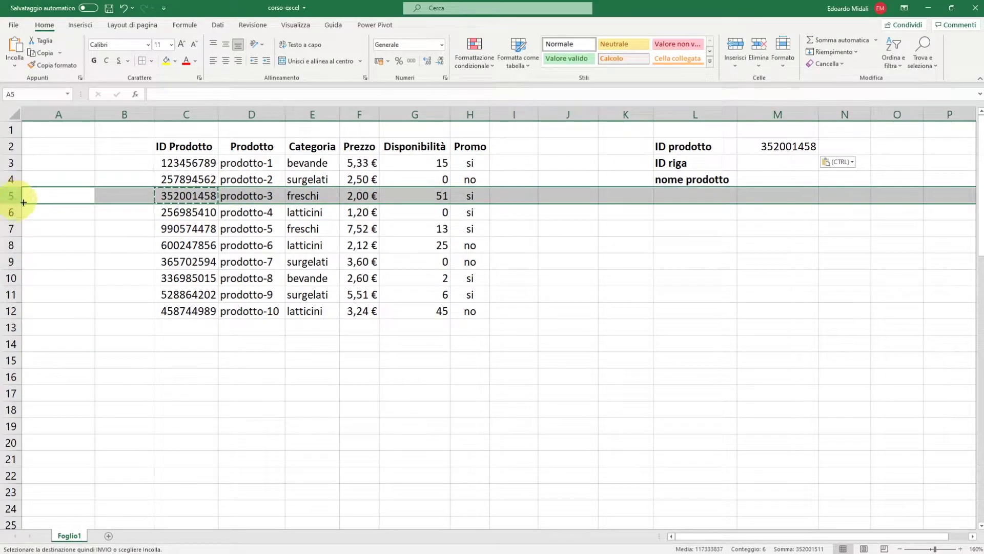
click(264, 235)
click(186, 154)
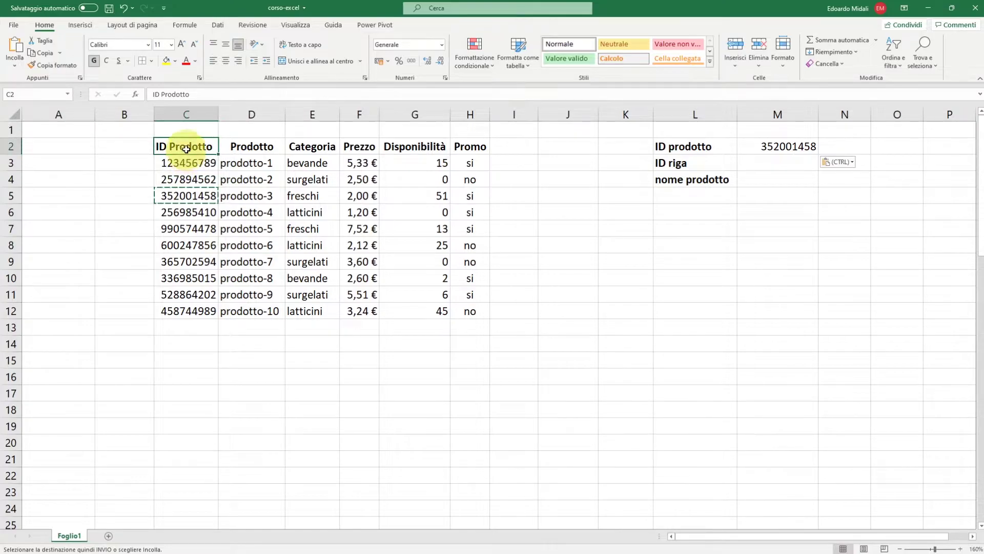
drag(186, 149, 466, 311)
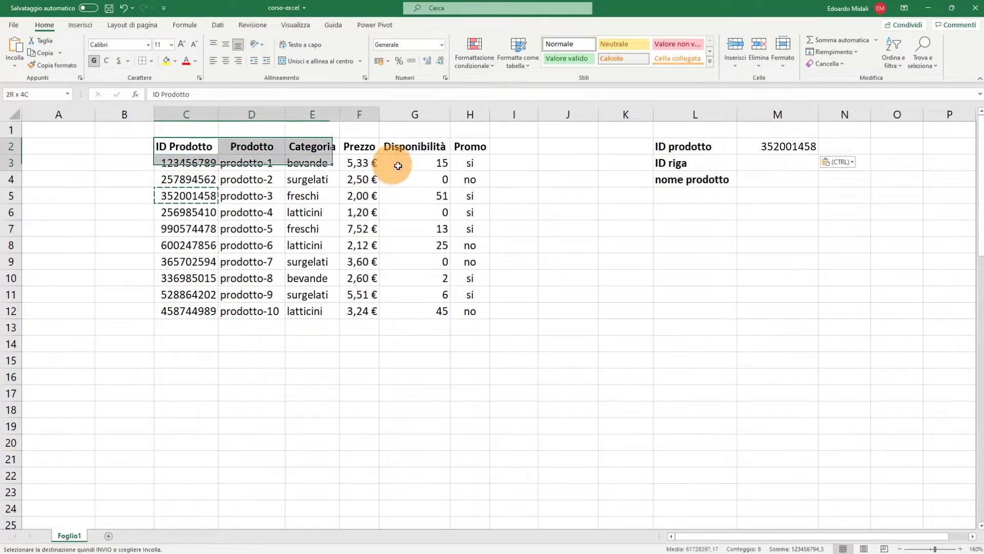
click(616, 260)
Enter =CONFRONTA(M2;C2:C12) in M3 so ID riga returns 4.
click(761, 161)
text(=)
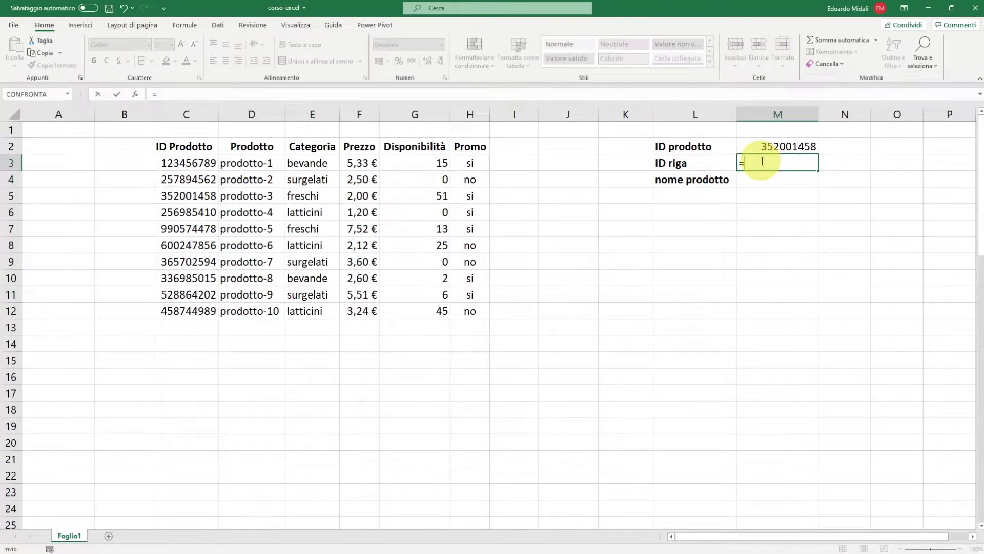
text(confr)
key(Tab)
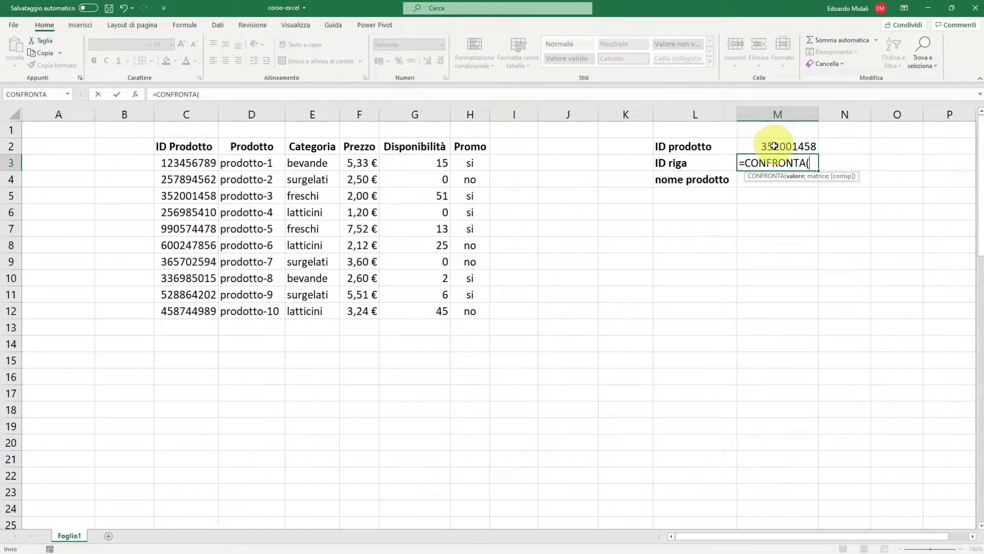
click(778, 148)
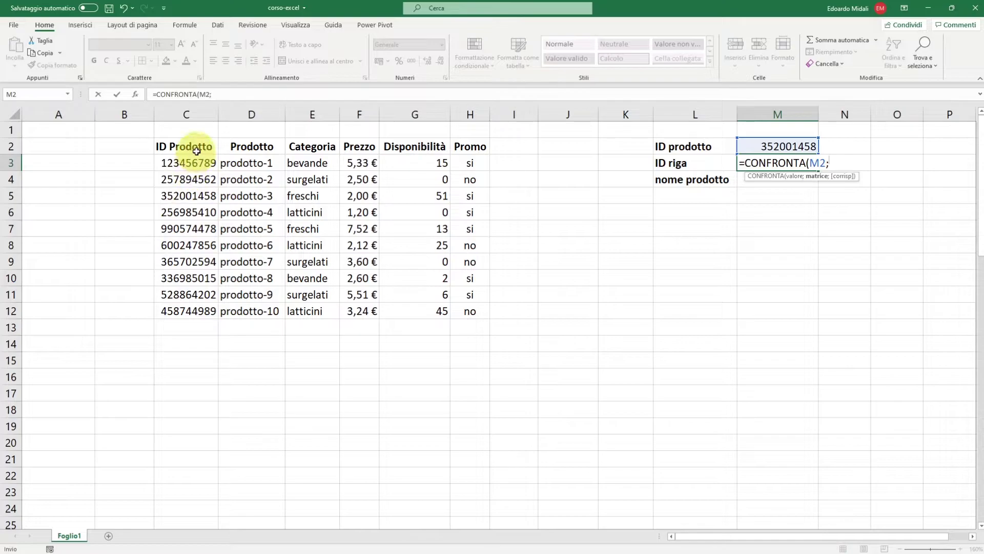
mouse_move(196, 147)
mouse_down()
mouse_move(196, 307)
mouse_move(206, 307)
mouse_up()
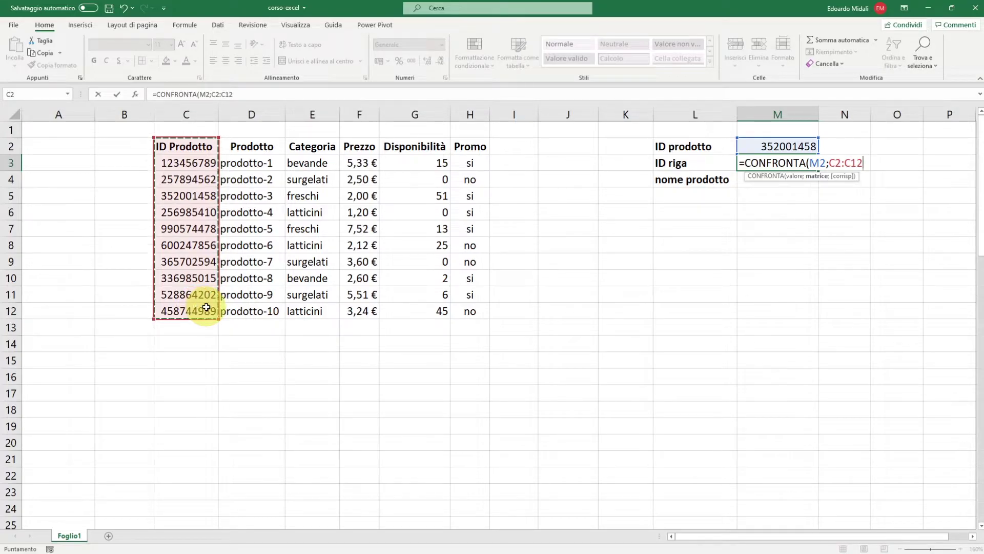
text())
key(Return)
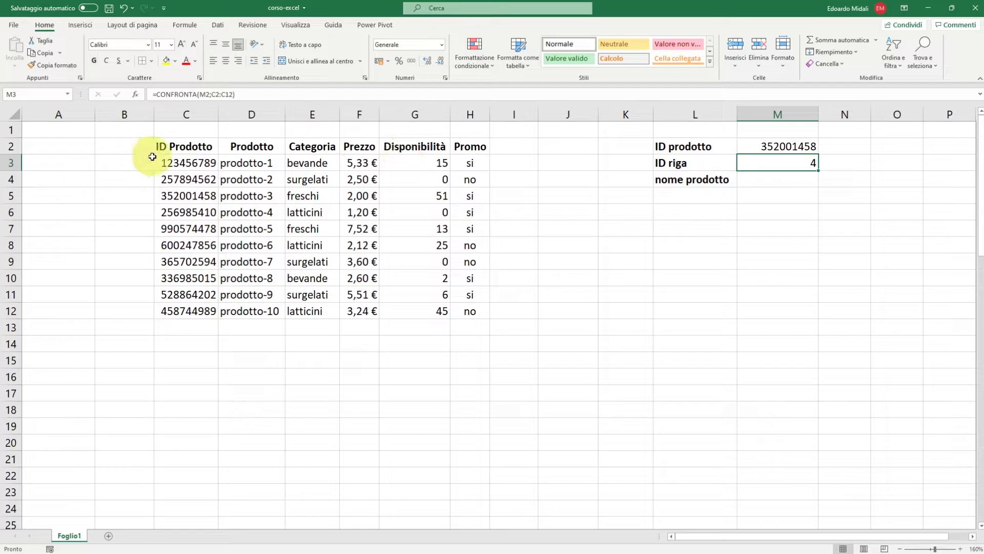
click(184, 148)
Count down the ID column to row 5 and mark out the product table.
key(Down)
key(Down)
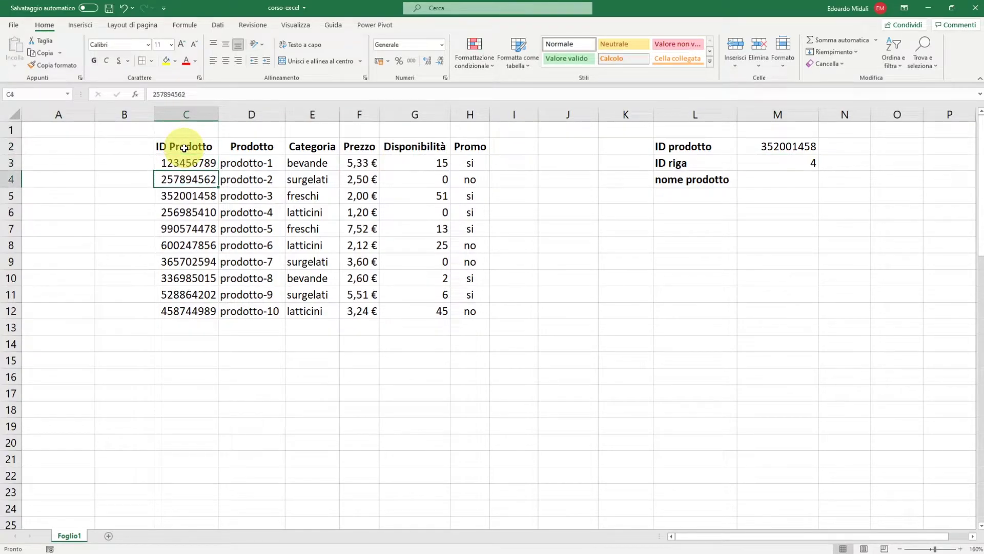
key(Down)
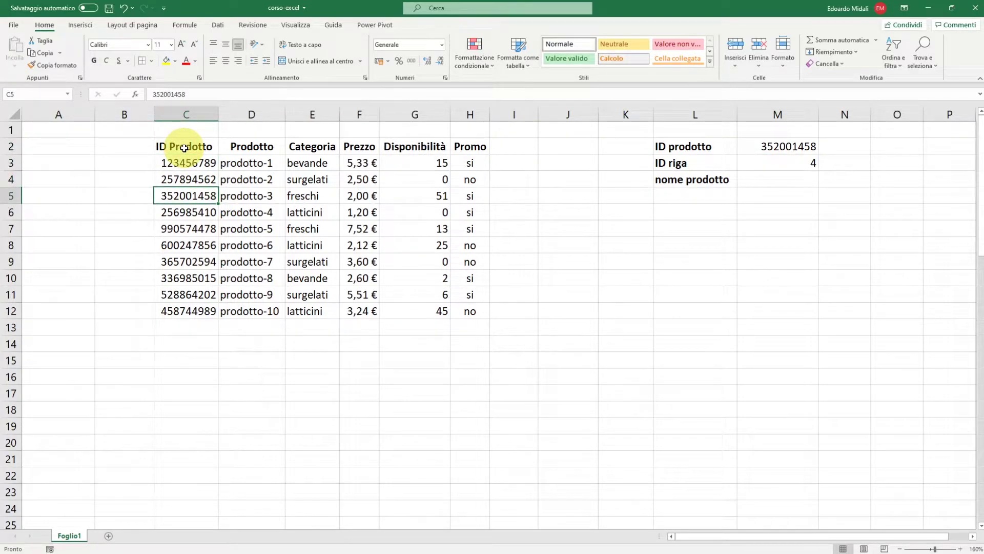
click(185, 147)
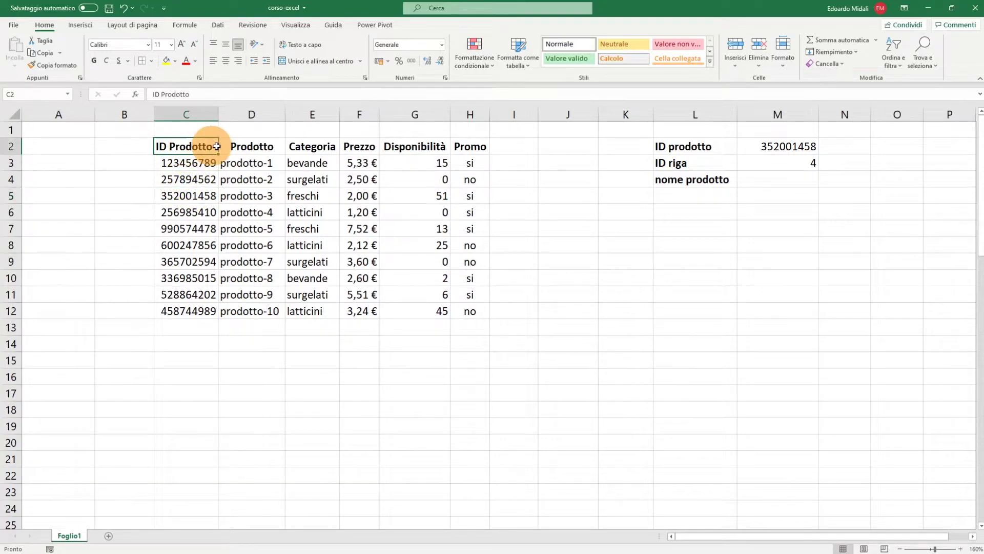
key(shift+Right)
click(185, 195)
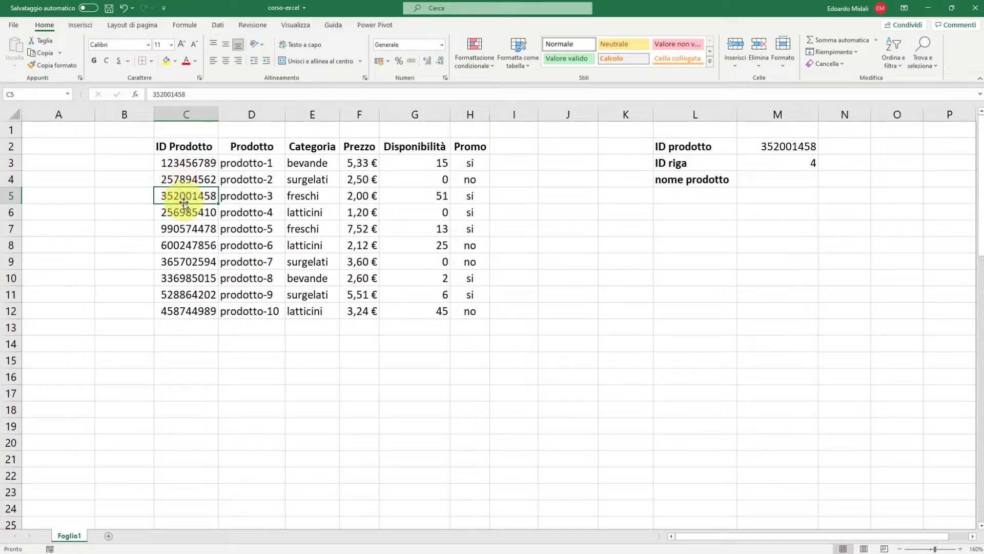
drag(184, 147, 454, 147)
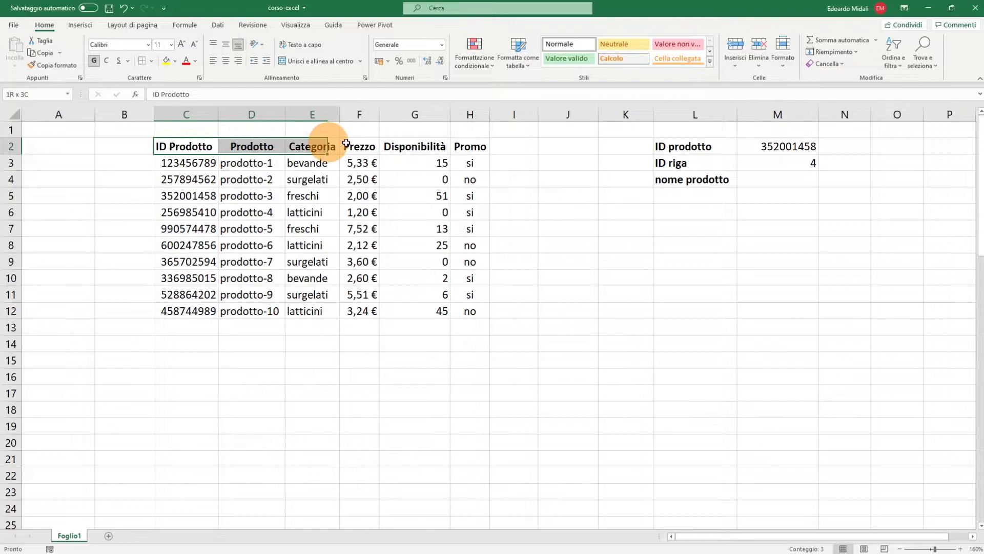
drag(454, 147, 464, 311)
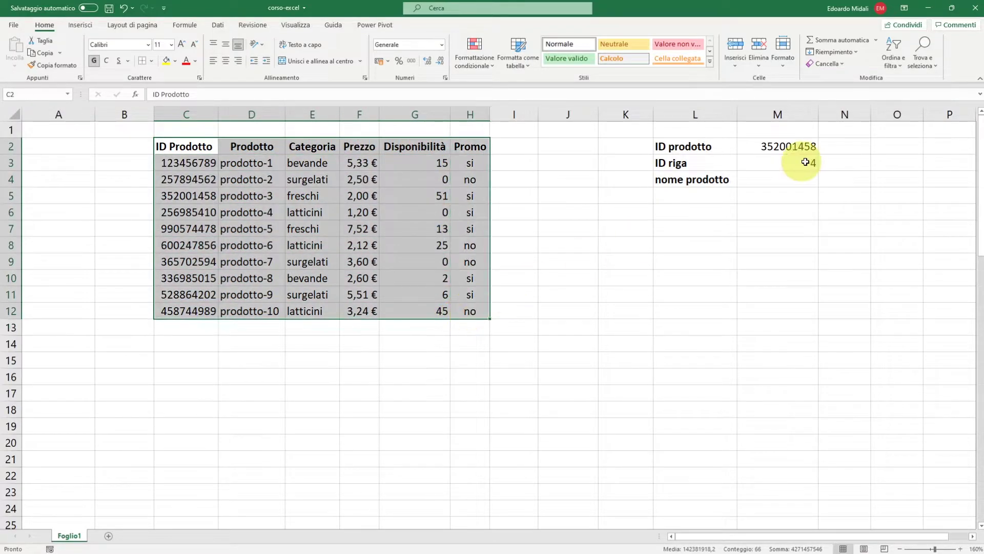
Change the CONFRONTA lookup range in M3 from C2:C12 to C3:C12.
double_click(808, 163)
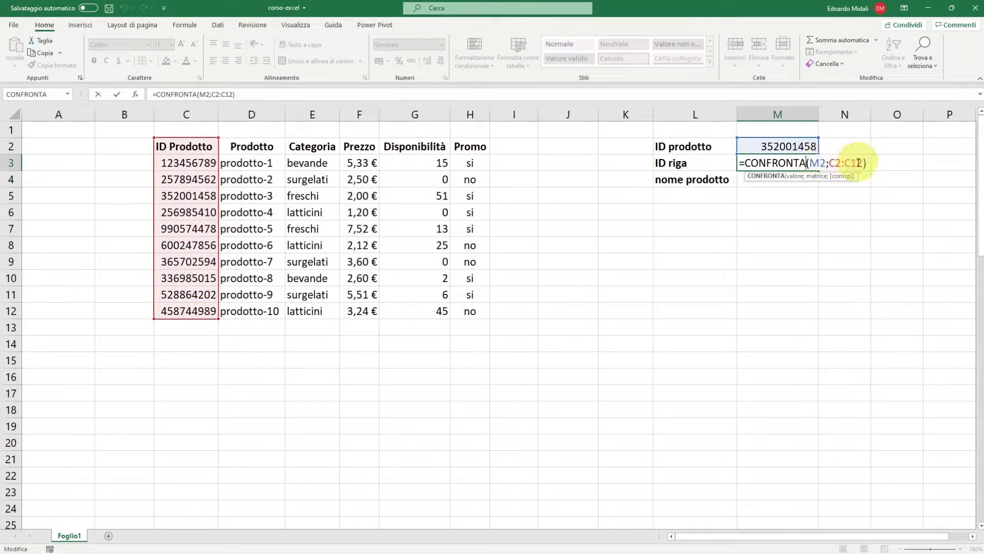
click(838, 163)
key(BackSpace)
text(3)
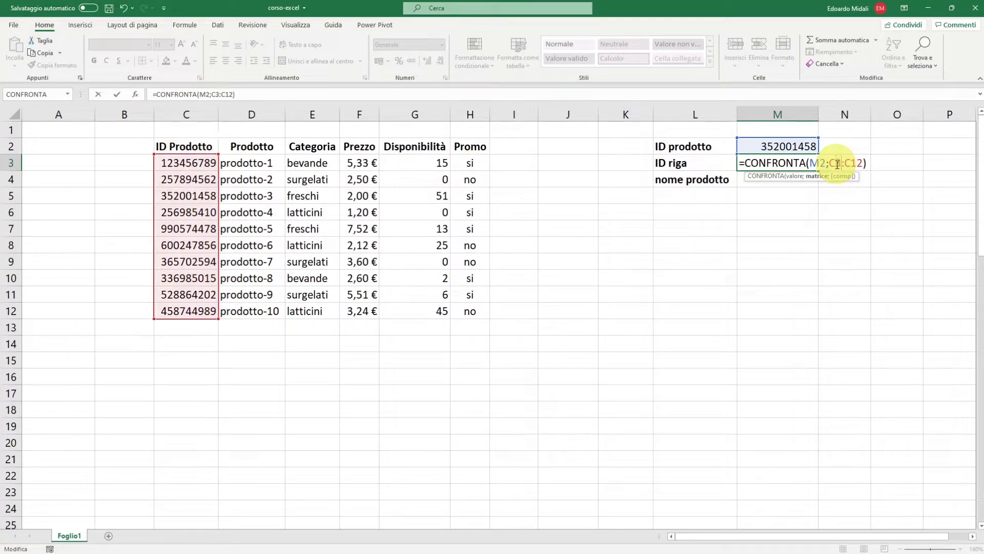
key(Return)
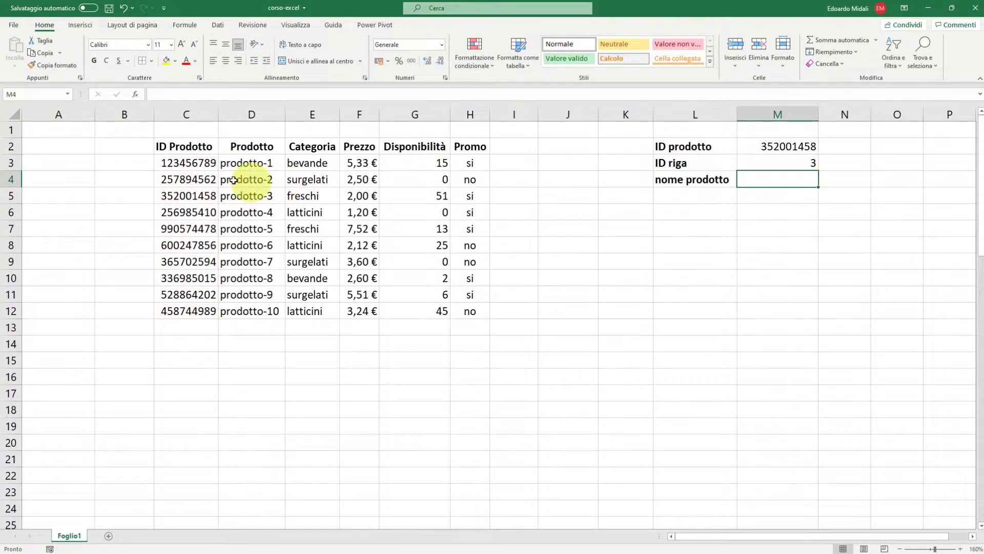
Check the IDs from the header down to row 7, then select the nome prodotto cell.
click(185, 165)
click(187, 195)
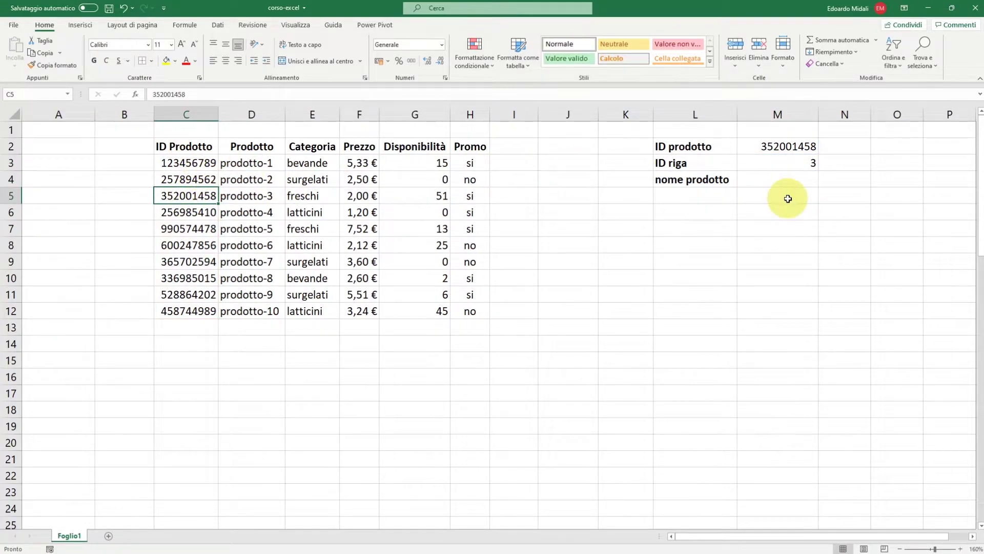
drag(172, 147, 193, 226)
click(194, 226)
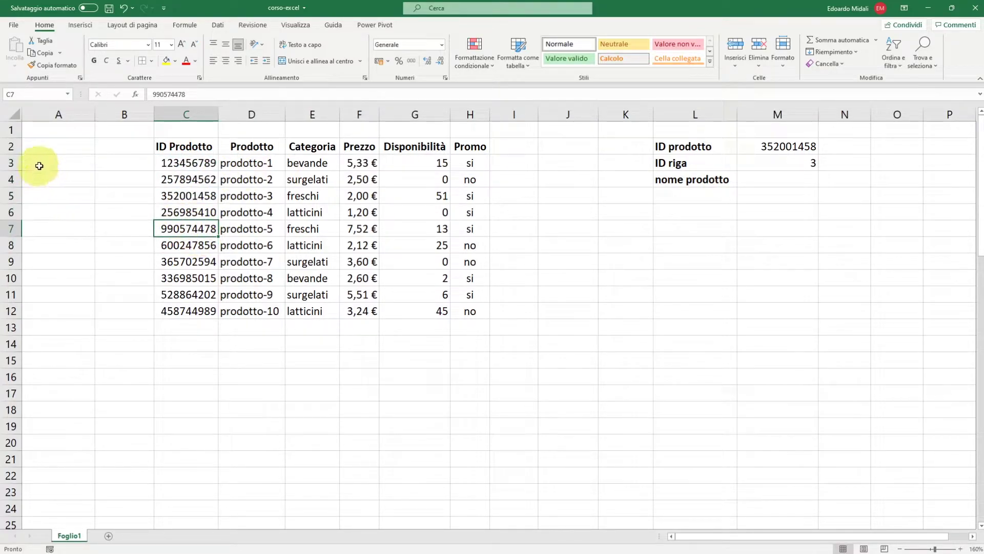
drag(40, 160, 361, 163)
click(186, 146)
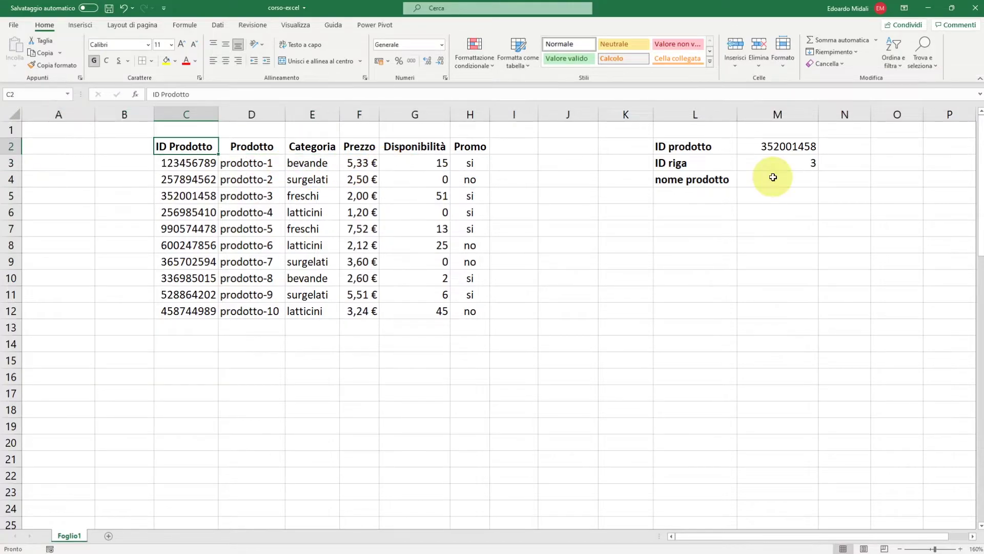
click(773, 181)
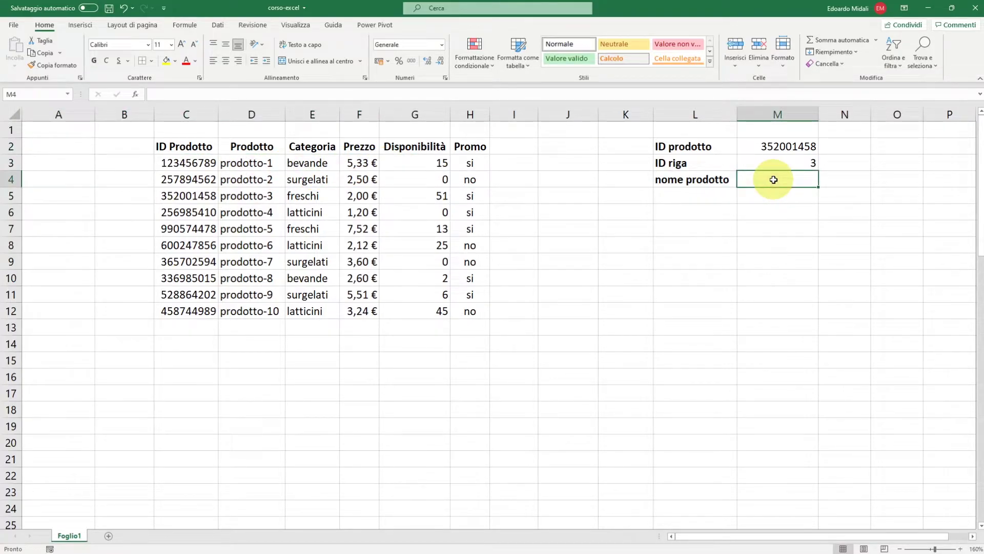
Start =INDICE(C2:H12;M3 in nome prodotto, then abandon it with Esc.
text(=ind)
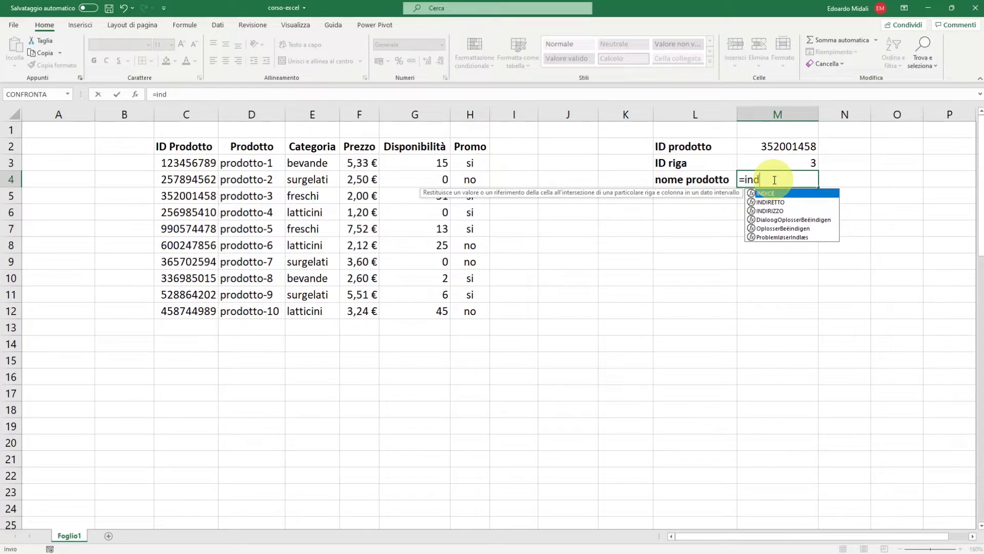
key(Tab)
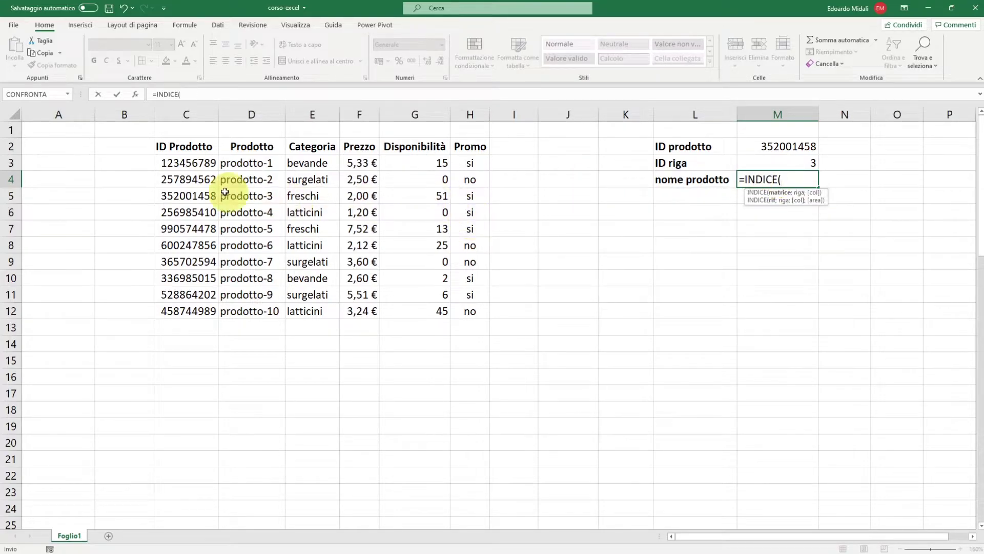
drag(195, 153, 459, 314)
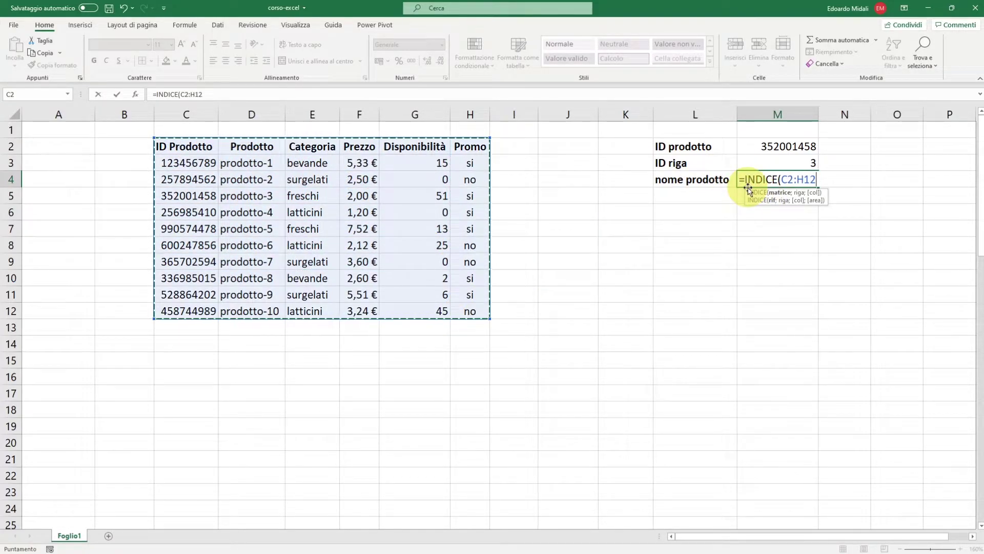
text(;)
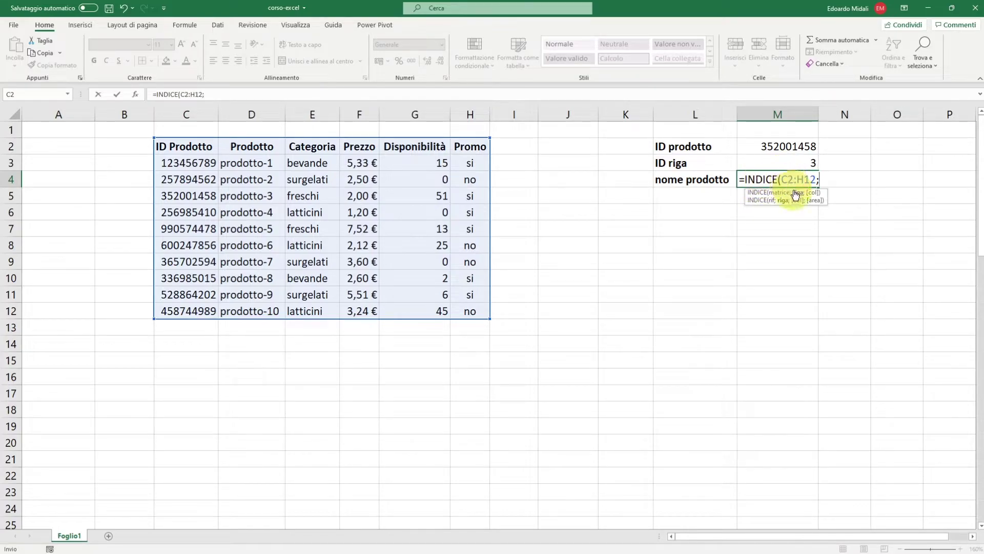
click(754, 163)
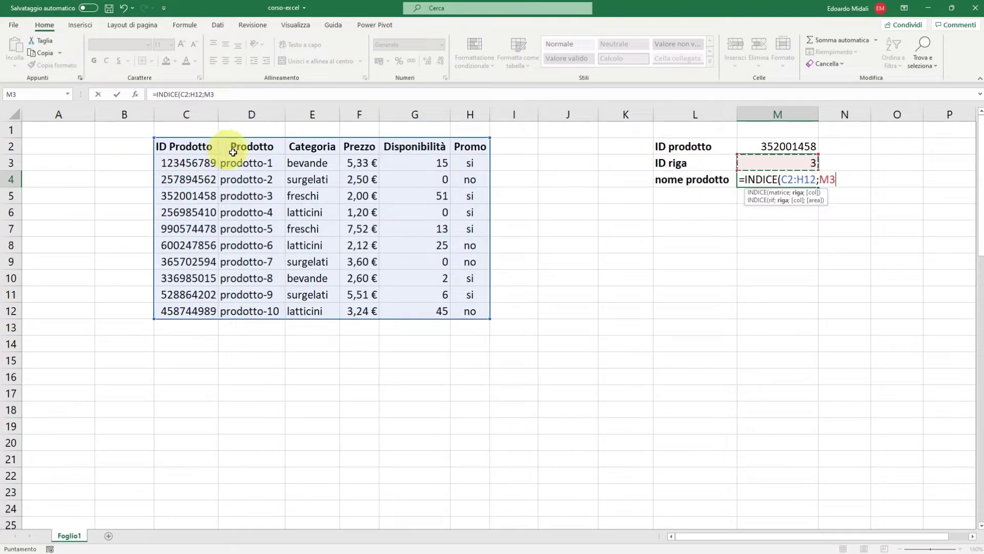
key(Escape)
Reopen the ID riga formula and delete the 3 from the C3:C12 range.
double_click(807, 163)
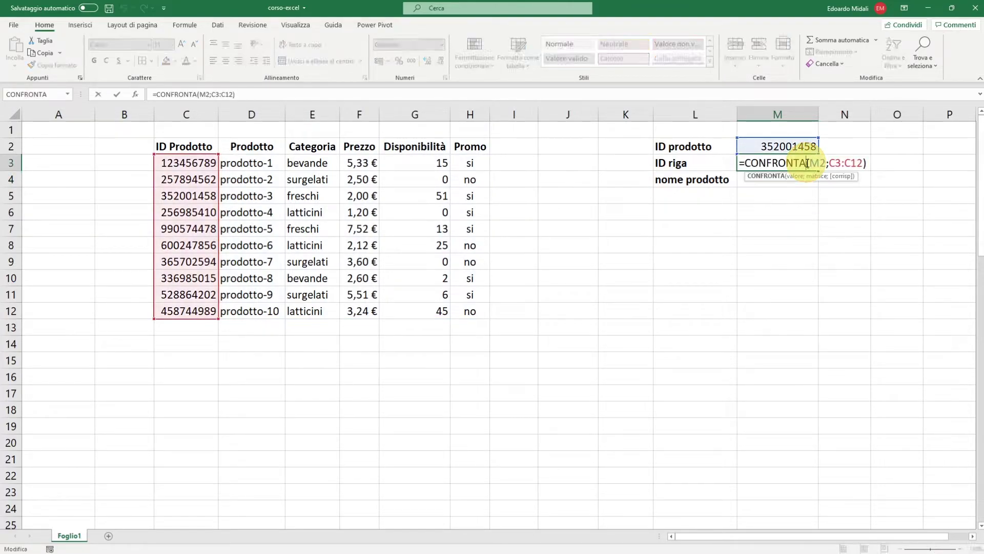
click(837, 163)
key(BackSpace)
Restore ID riga to C2:C12, then build an INDICE formula over C2:H12 using M3 in nome prodotto.
text(2)
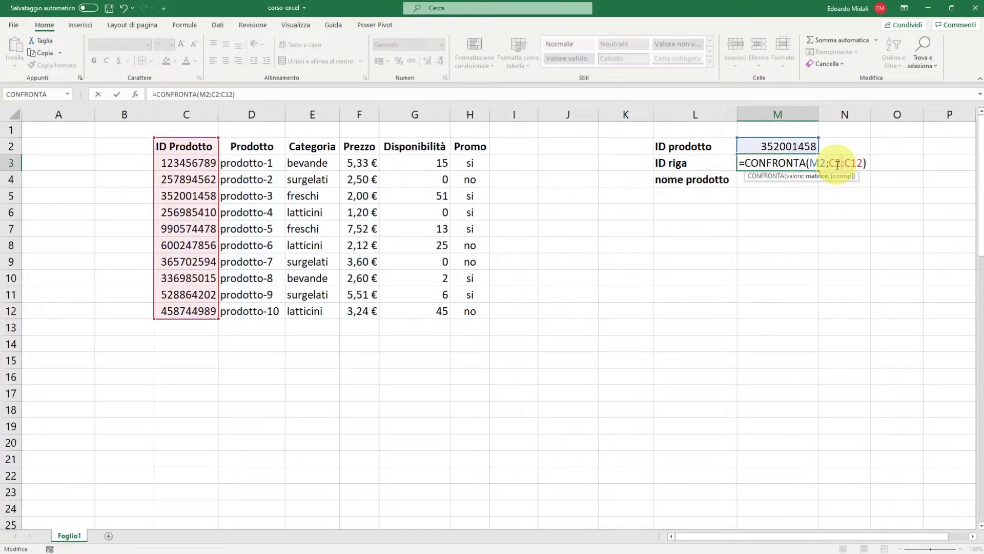
key(Return)
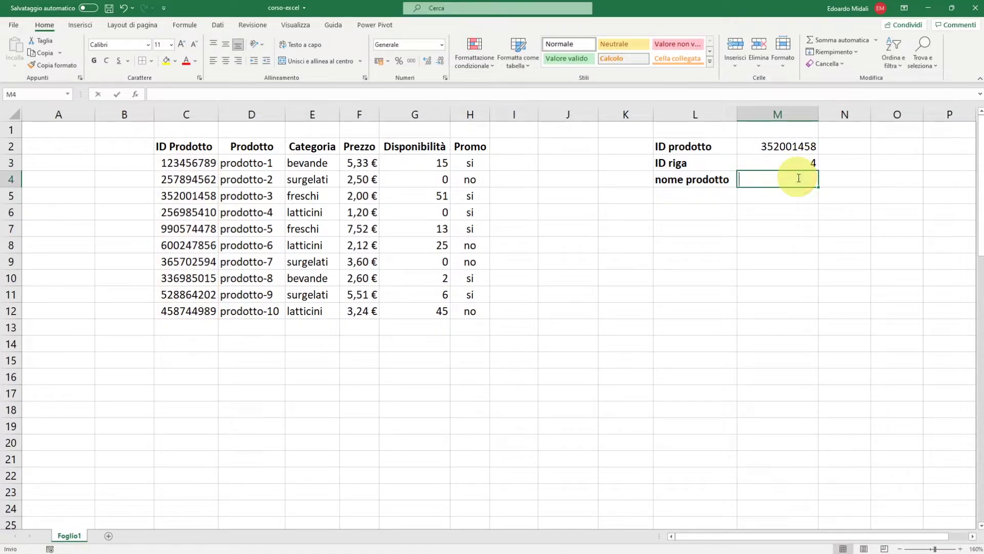
text(=)
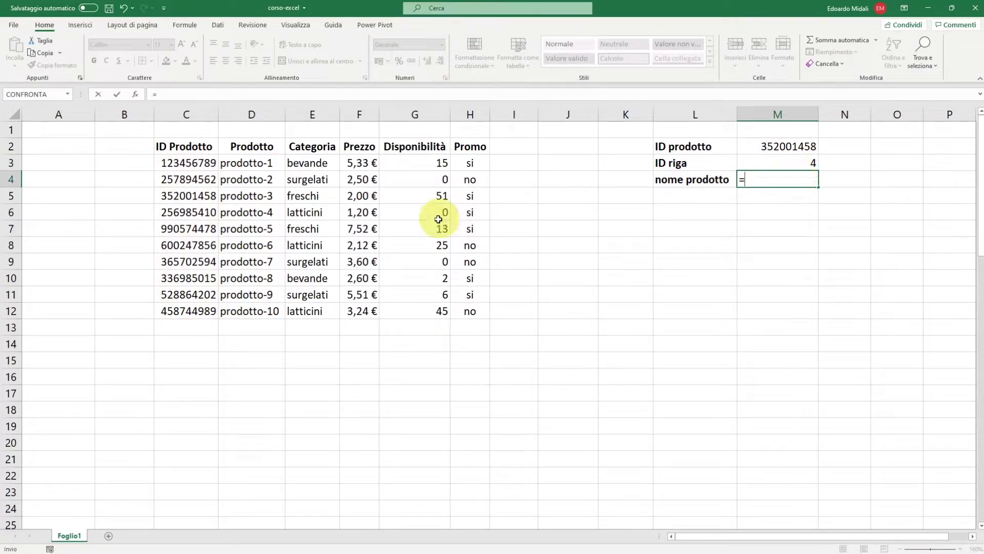
text(indi)
key(Tab)
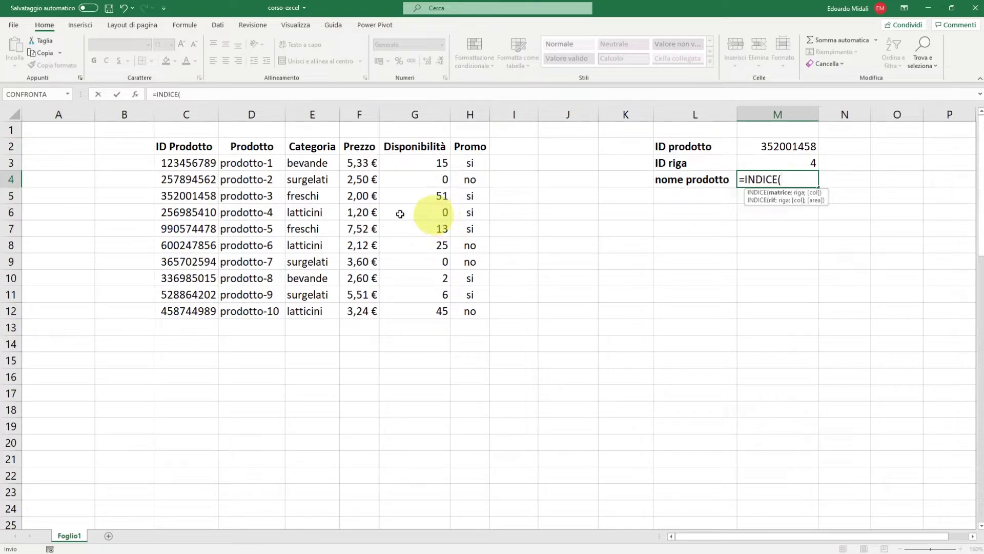
mouse_move(185, 148)
mouse_down()
mouse_move(428, 305)
mouse_move(462, 315)
mouse_up()
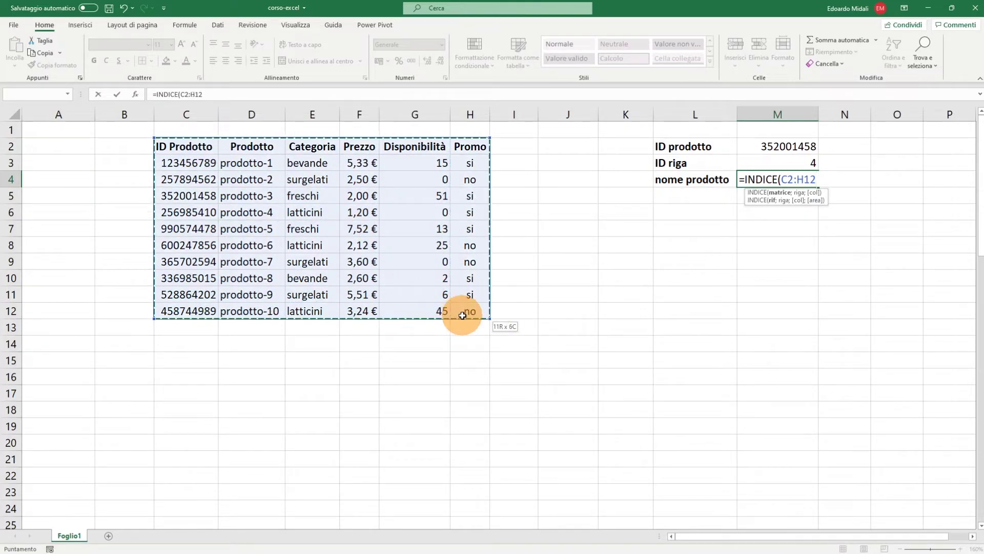
drag(193, 160, 450, 319)
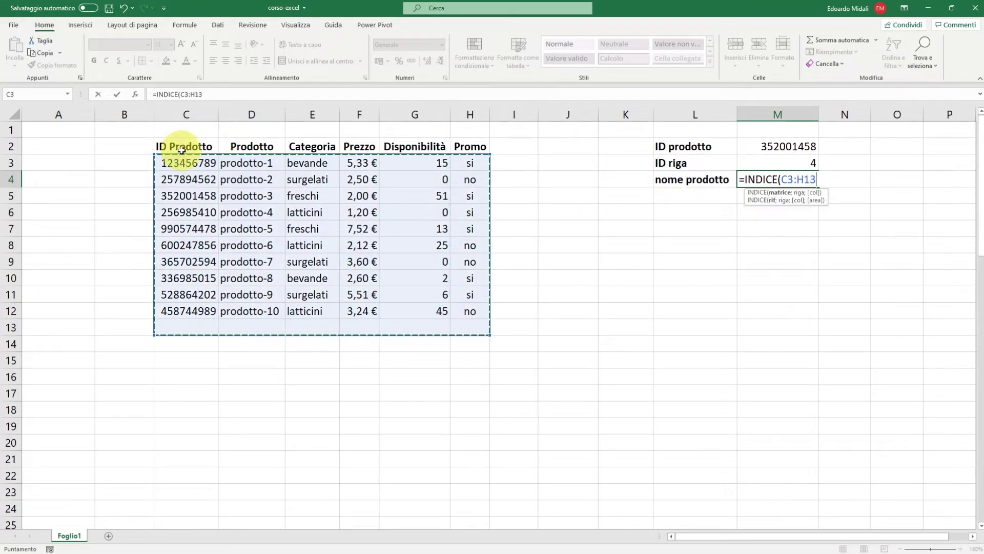
mouse_move(184, 147)
mouse_down()
mouse_move(437, 232)
mouse_move(468, 310)
mouse_up()
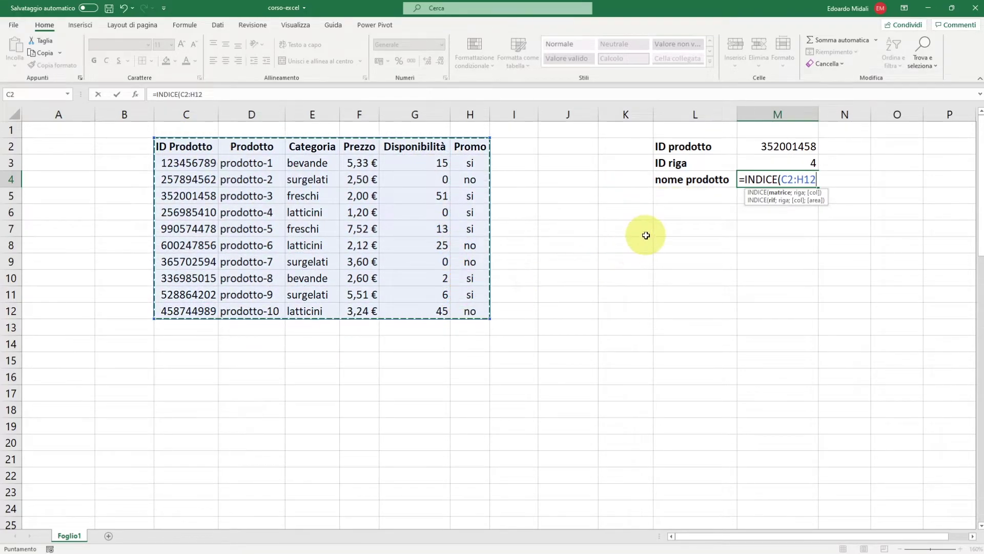
text(;)
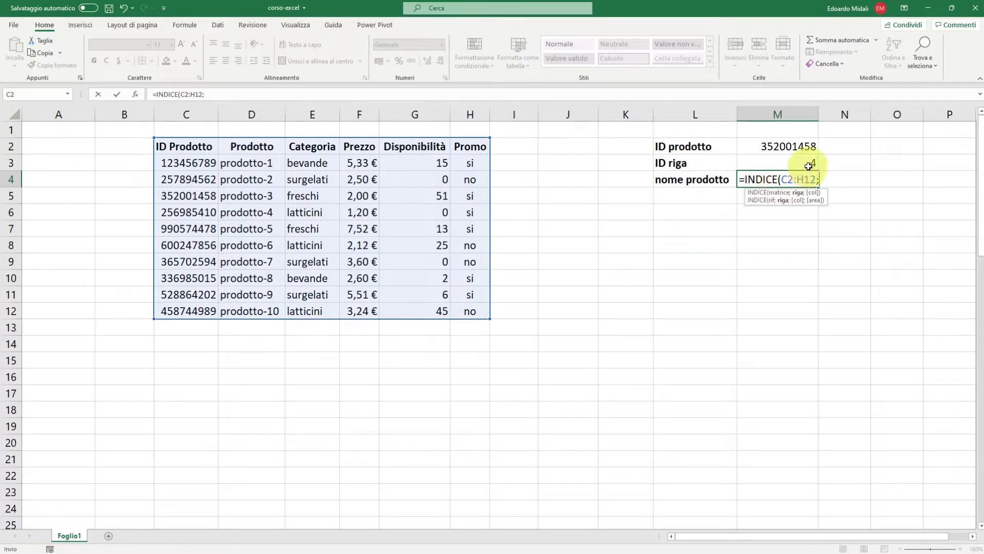
click(806, 163)
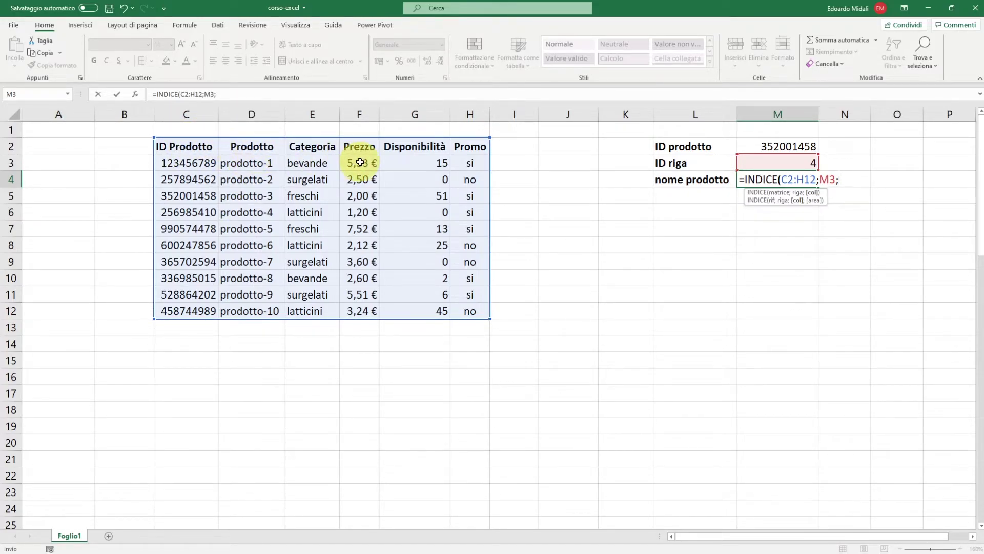
text())
key(Return)
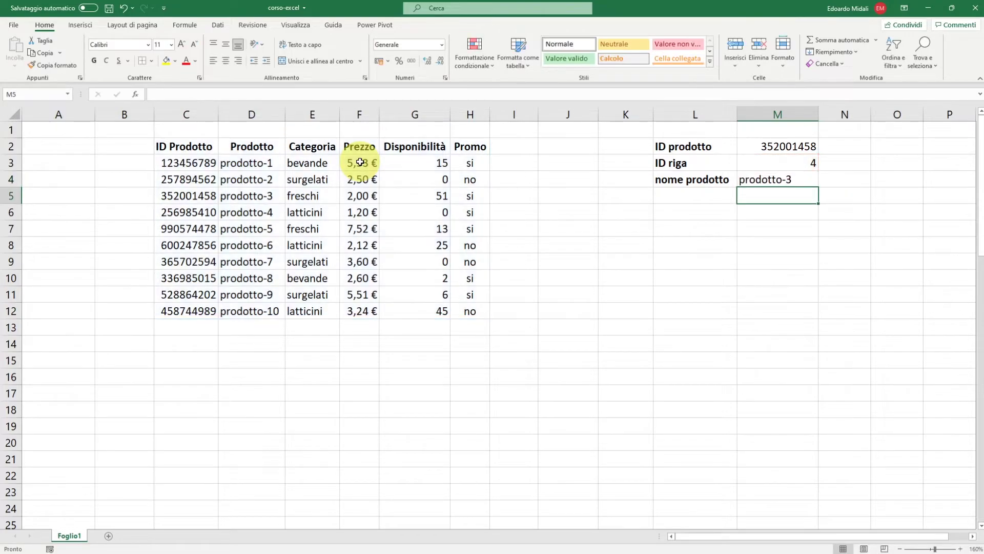
click(758, 180)
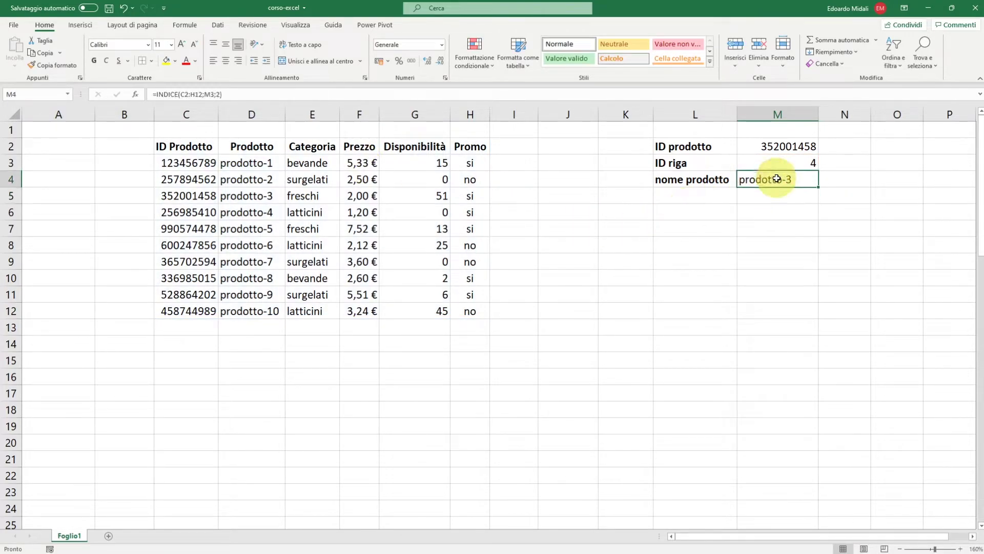
double_click(779, 147)
click(187, 194)
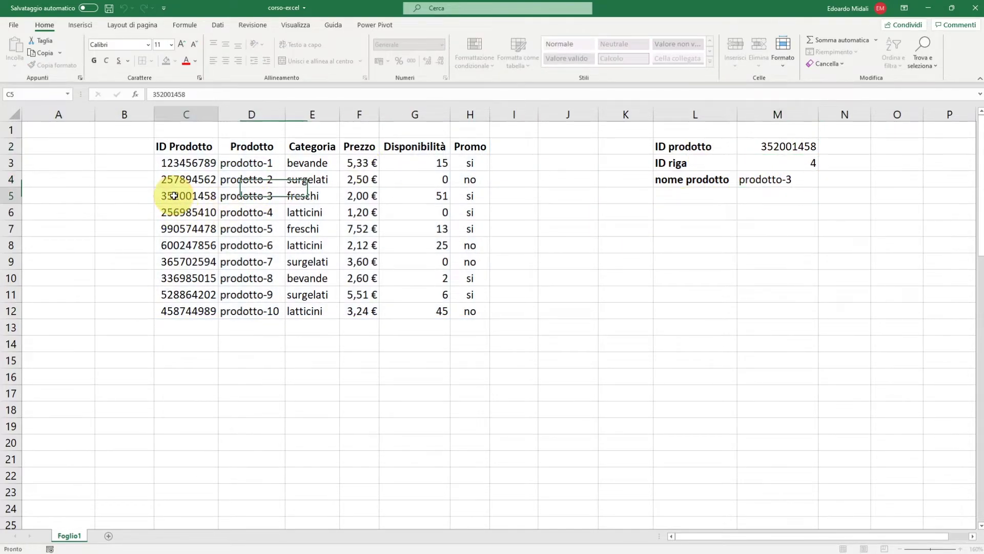
click(185, 148)
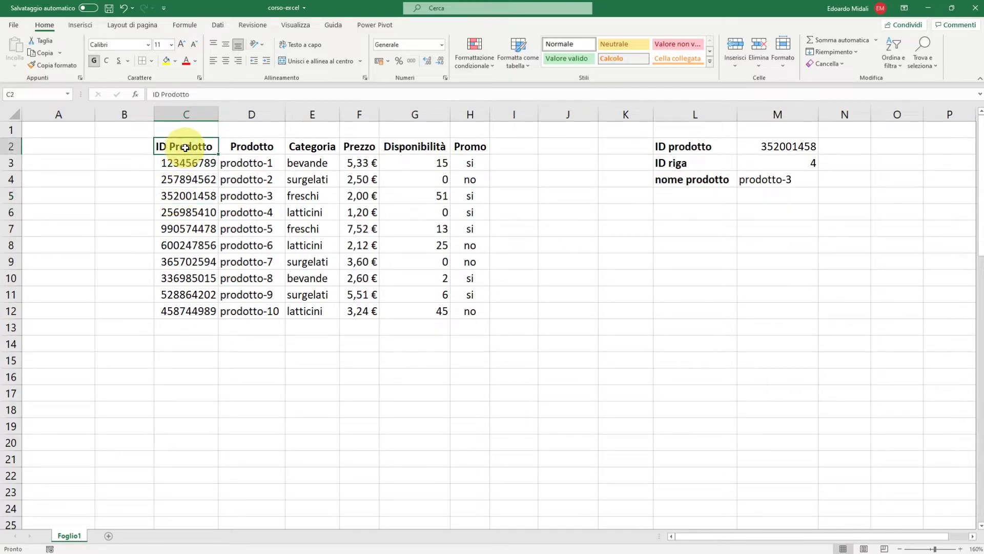
key(Down)
key(Down)
key(Down)
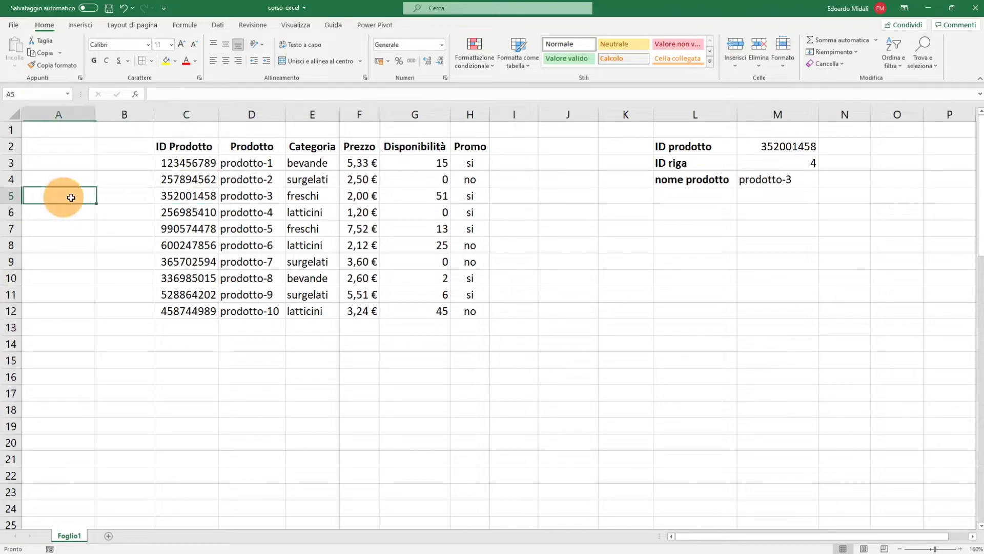
drag(72, 196, 312, 194)
click(252, 115)
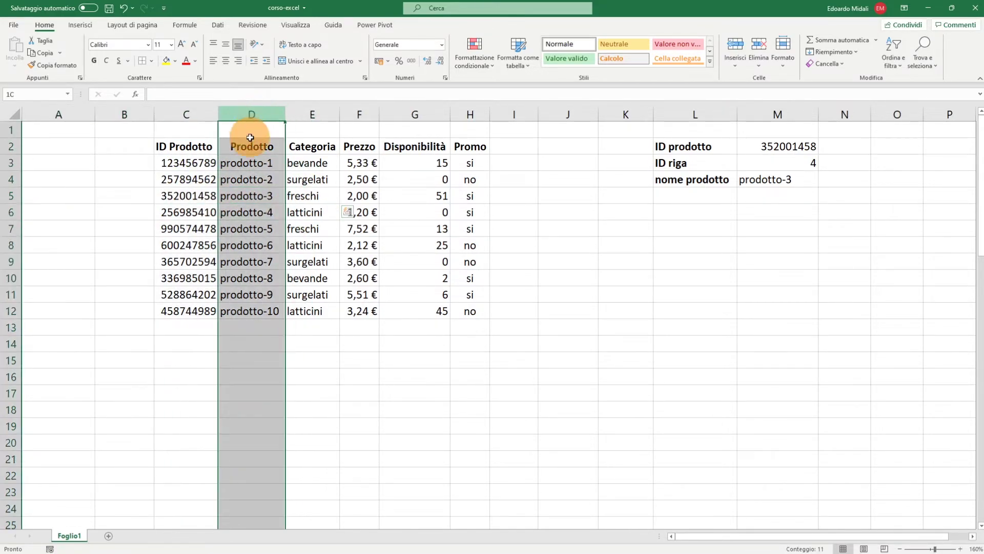
click(192, 195)
drag(92, 201, 75, 194)
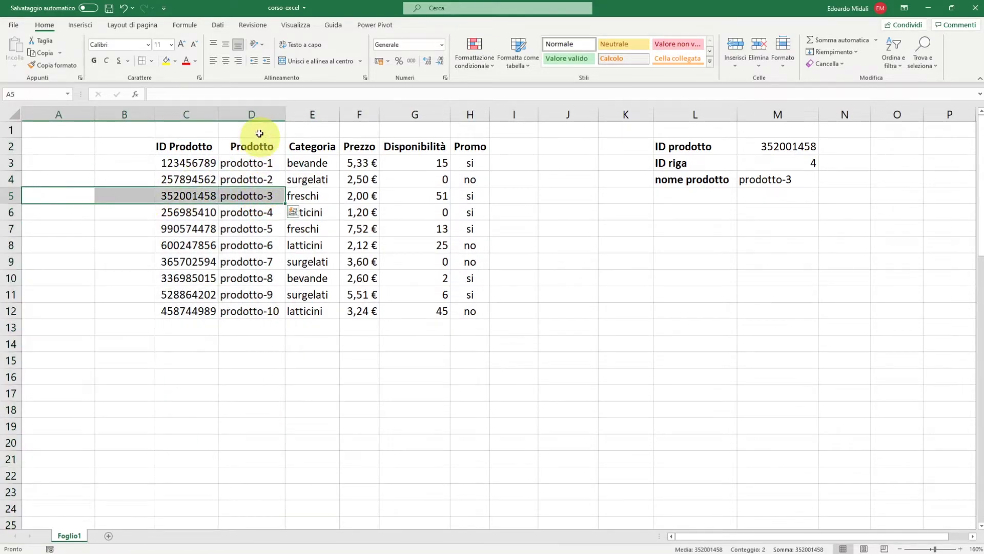
drag(259, 117, 259, 177)
click(254, 200)
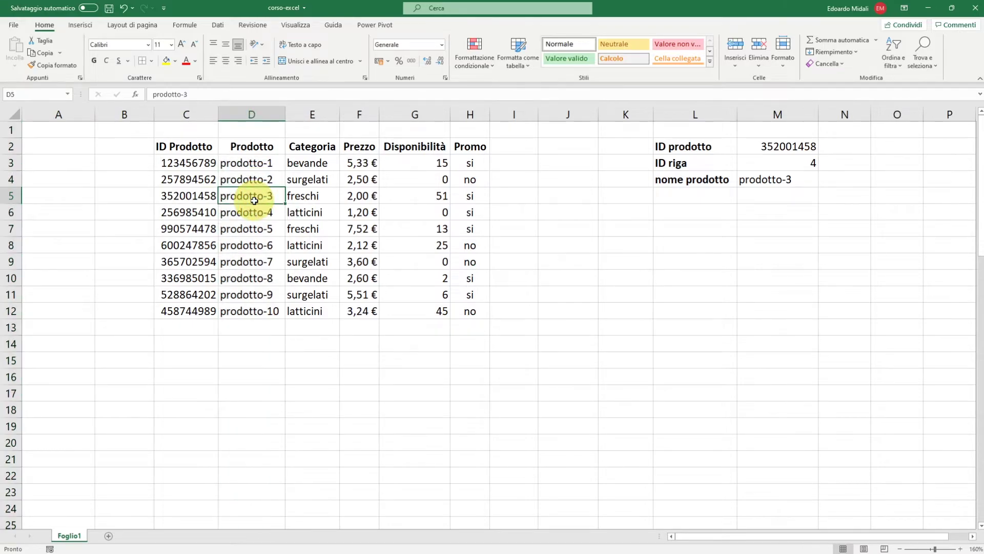
click(778, 175)
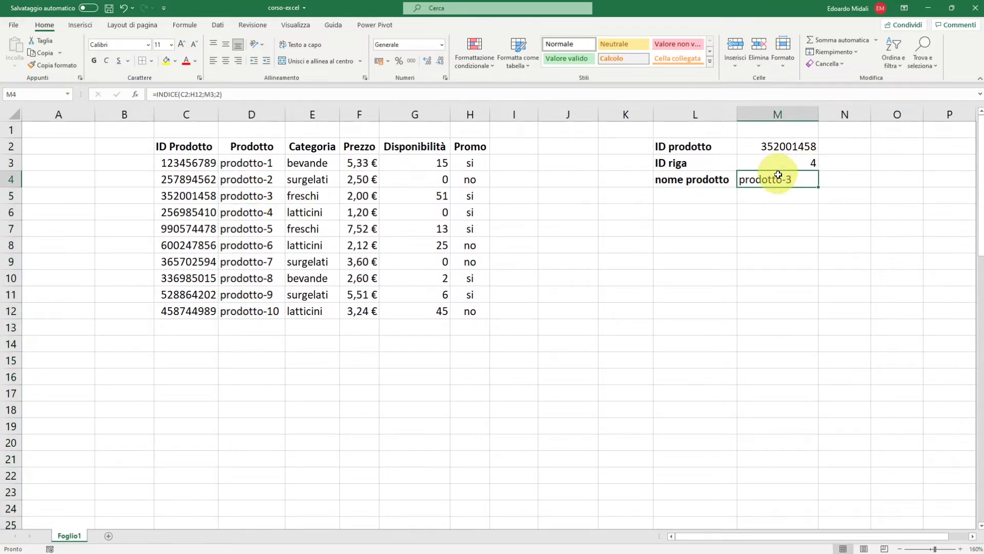
Confirm the nome prodotto INDICE formula returning column 2.
double_click(778, 174)
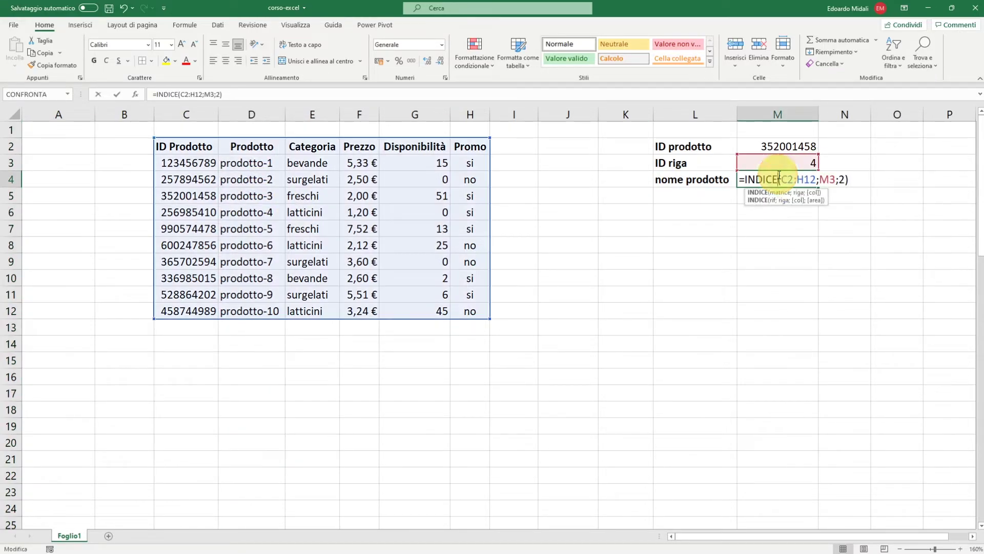
click(844, 179)
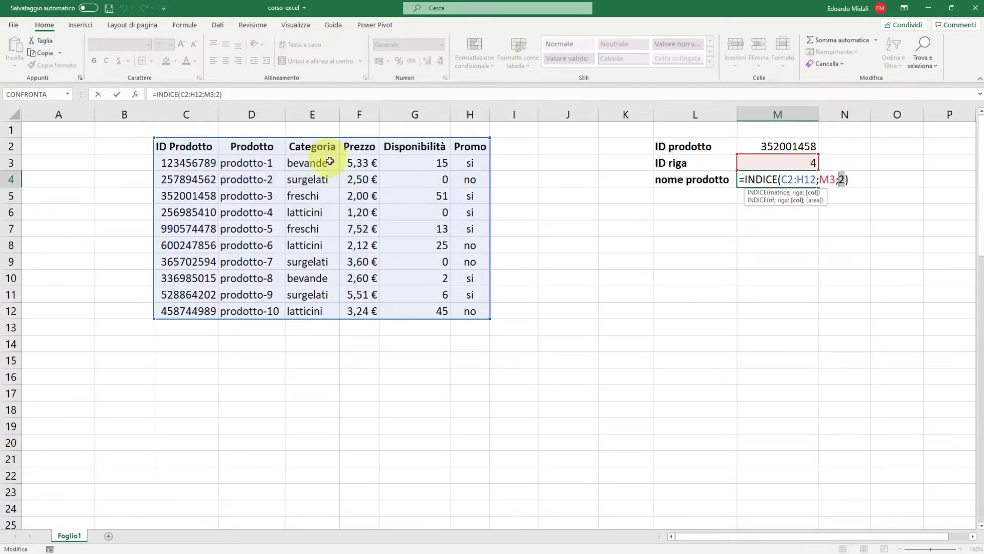
key(Return)
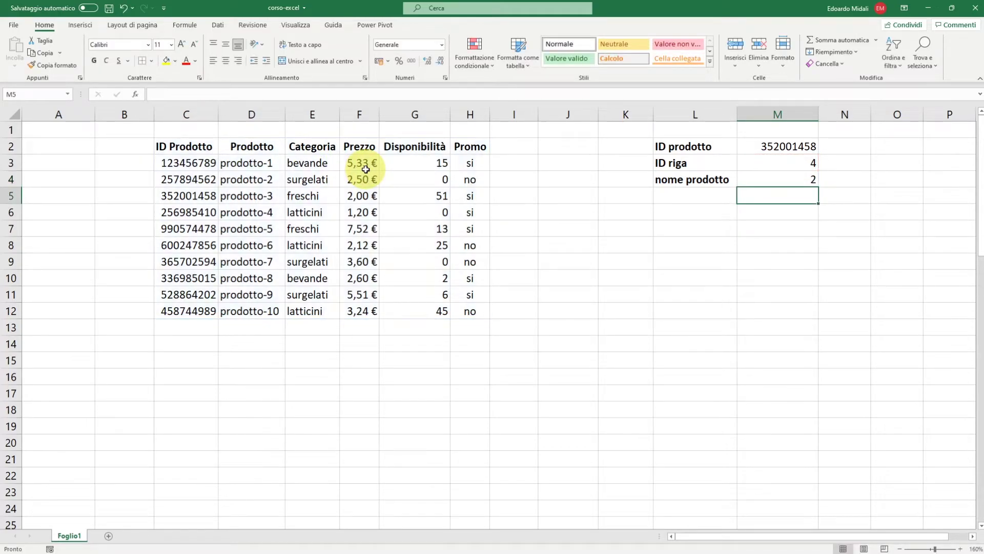
Change the INDICE column argument to 5, returning availability 51.
click(756, 179)
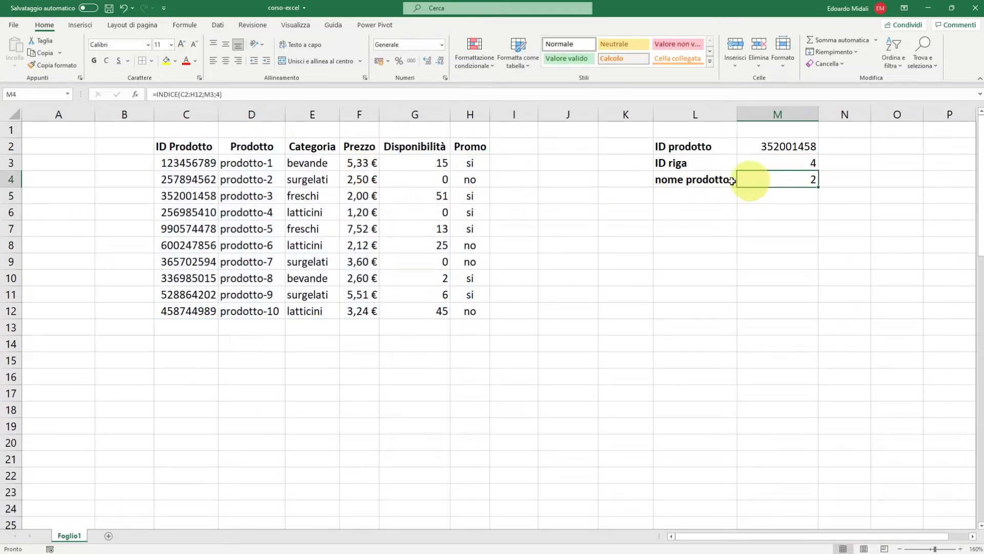
drag(124, 195, 359, 196)
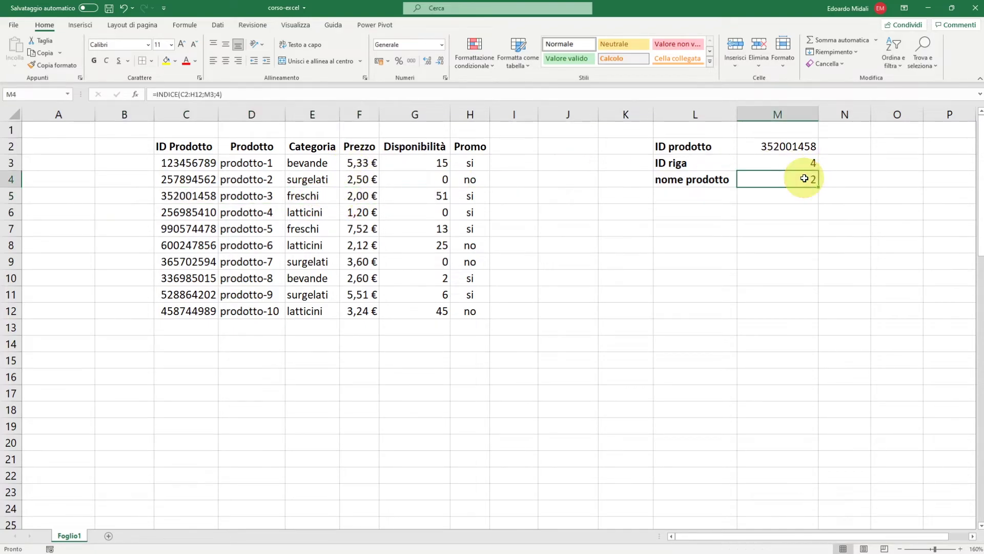
double_click(824, 180)
double_click(842, 181)
text(5)
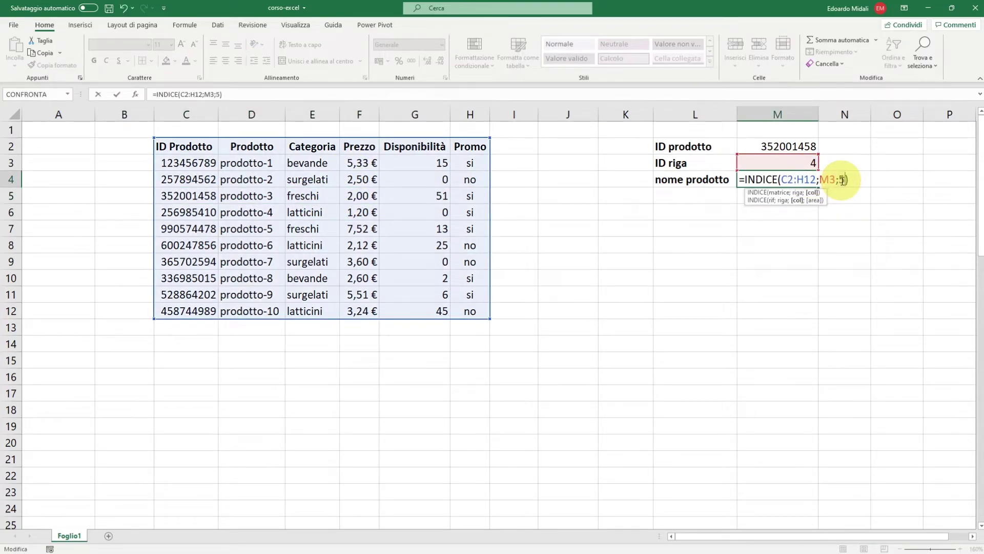
key(Return)
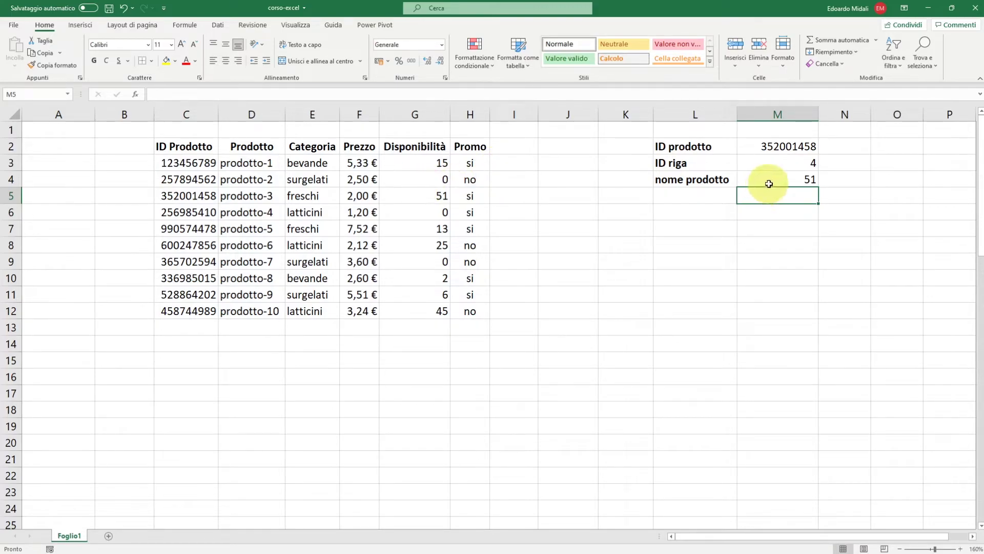
drag(55, 198, 463, 197)
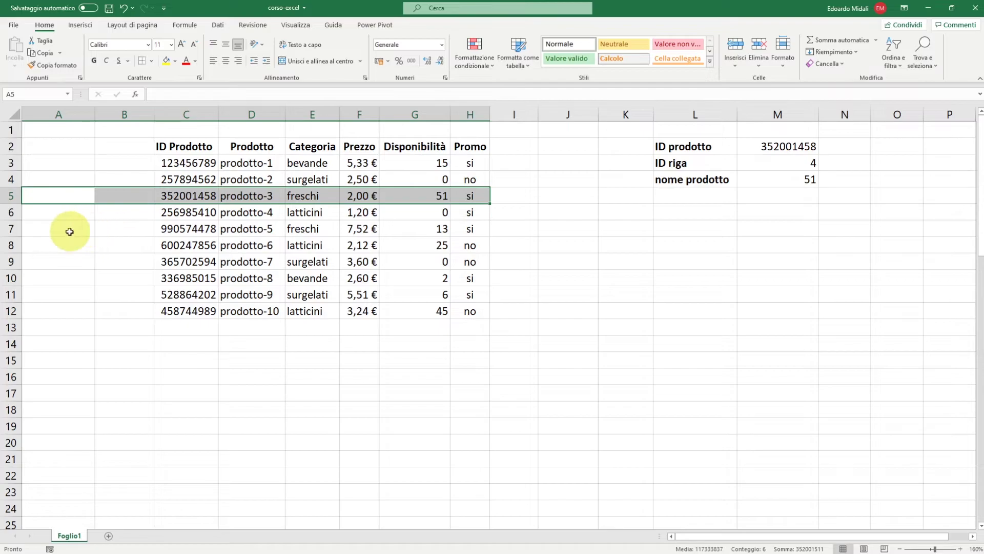
drag(73, 229, 514, 228)
click(549, 259)
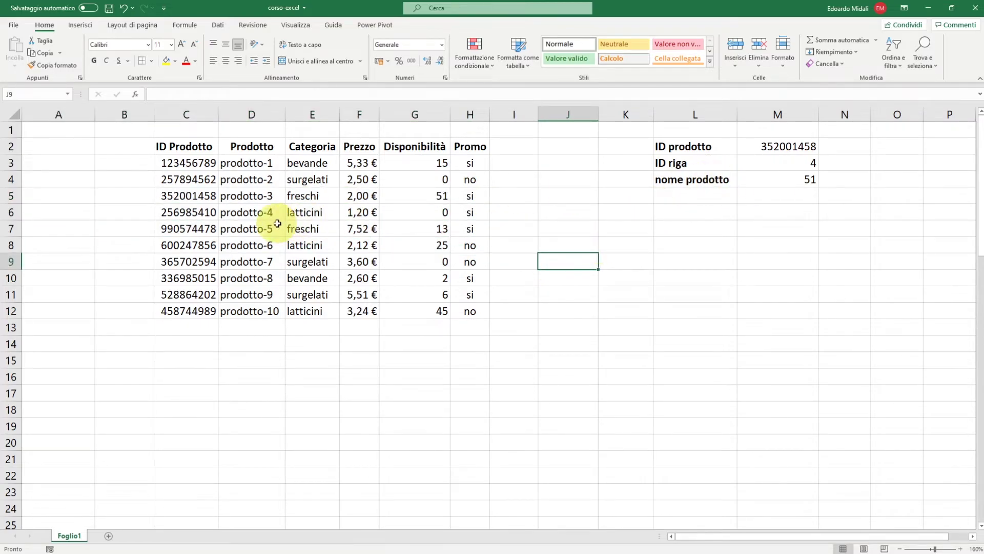
drag(82, 228, 466, 230)
click(243, 114)
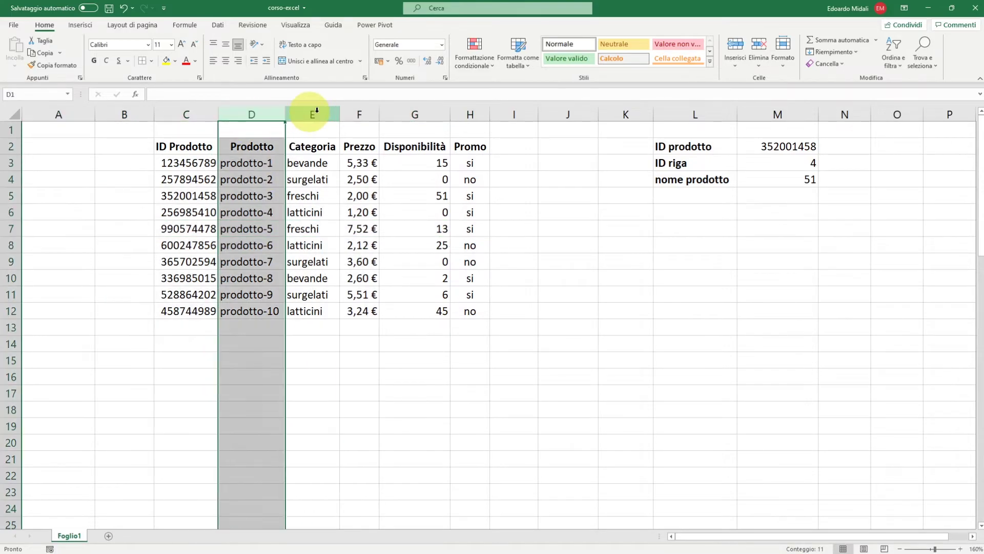
click(358, 113)
click(414, 113)
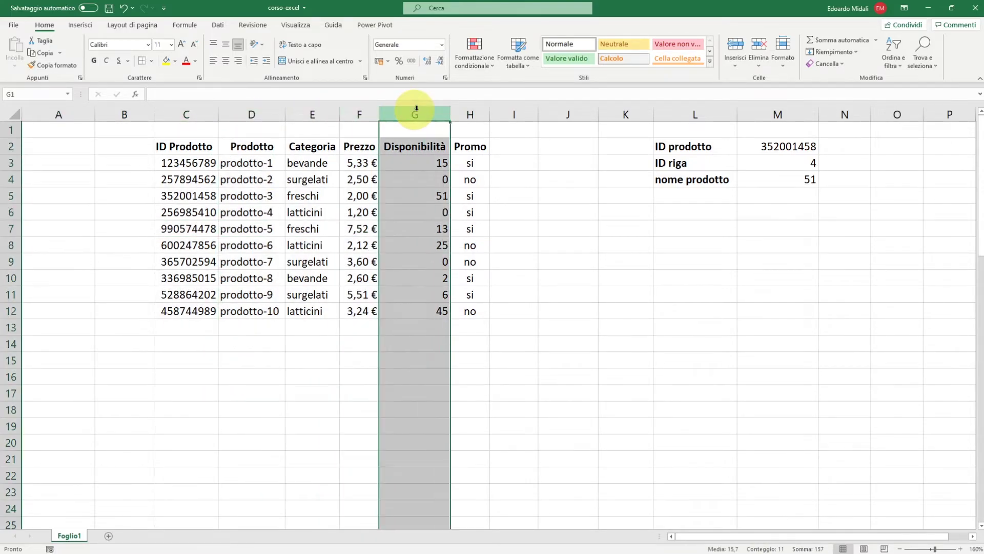
click(309, 113)
click(228, 114)
click(194, 115)
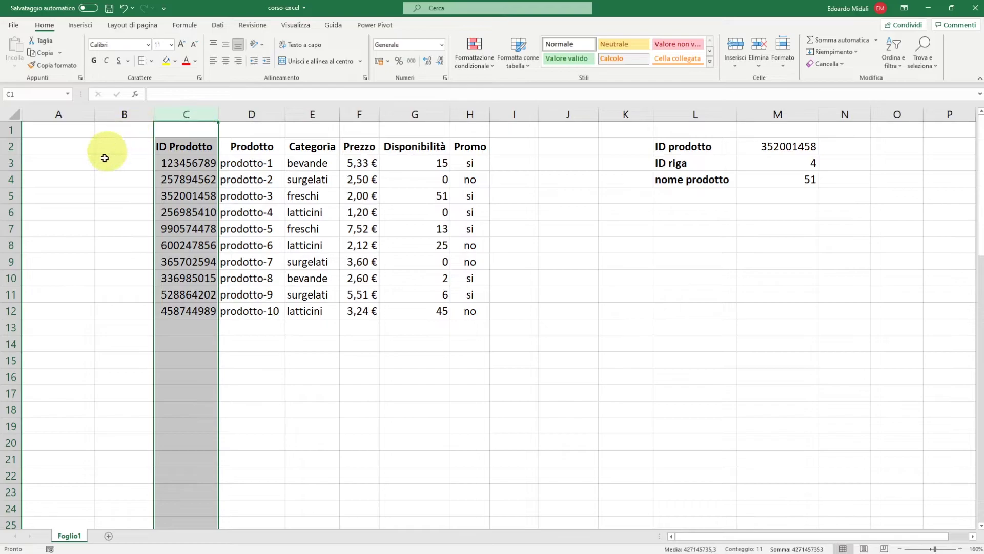
click(92, 180)
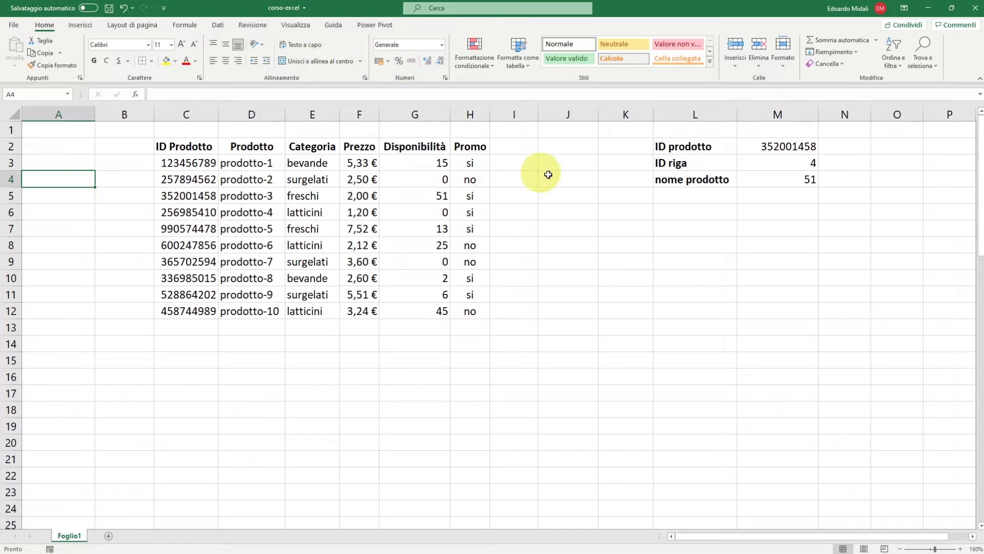
click(689, 176)
click(766, 164)
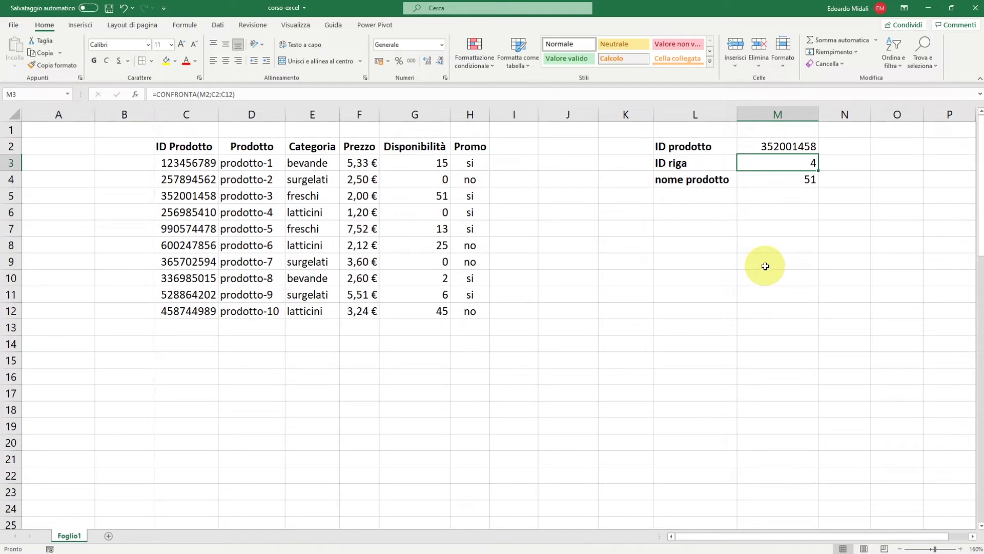
Enter prodotto-5's ID 990574478 in the ID prodotto cell.
click(671, 244)
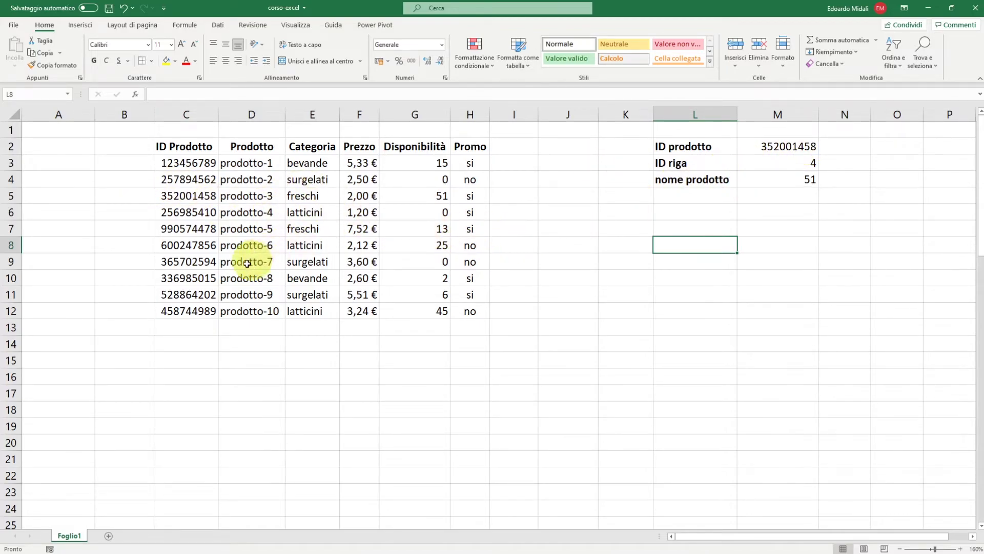
double_click(197, 229)
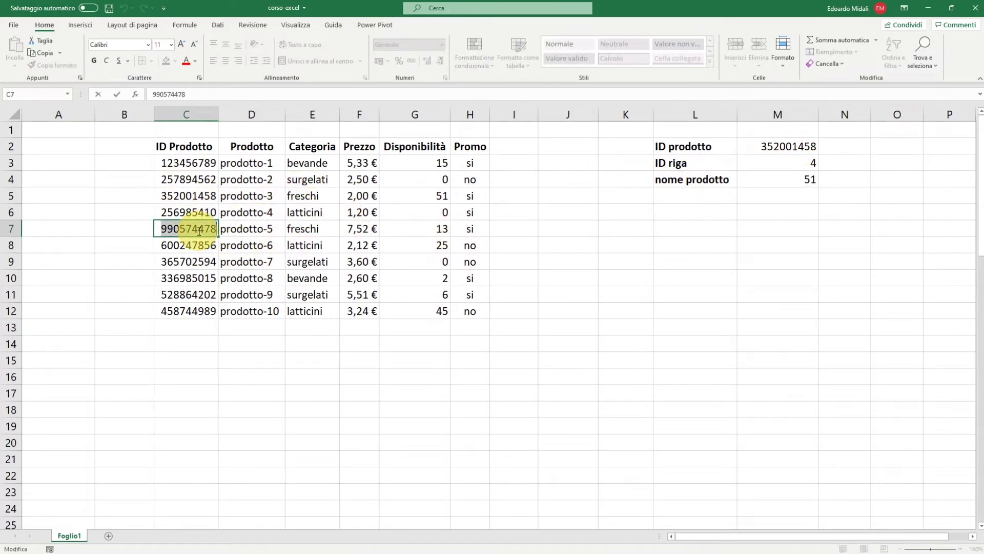
click(757, 144)
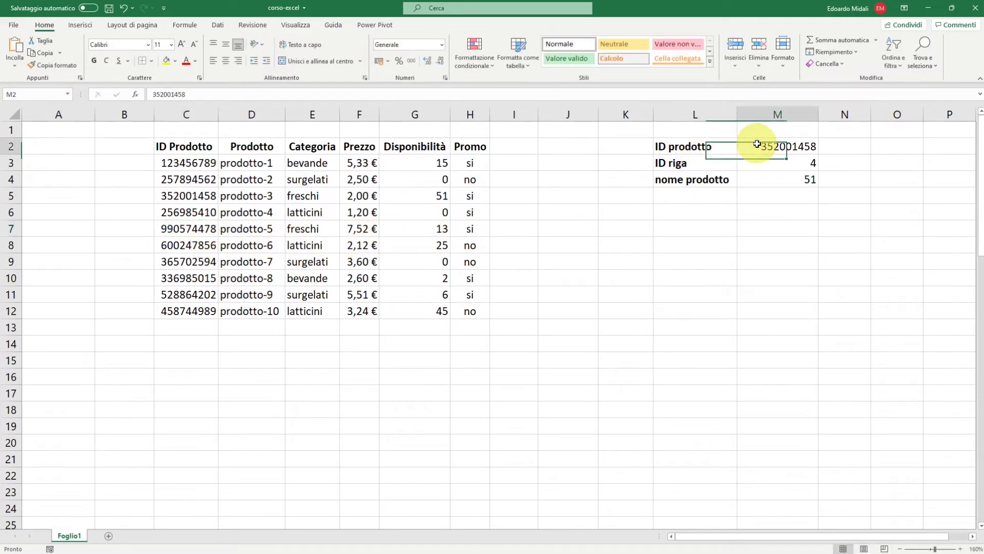
double_click(756, 144)
click(813, 295)
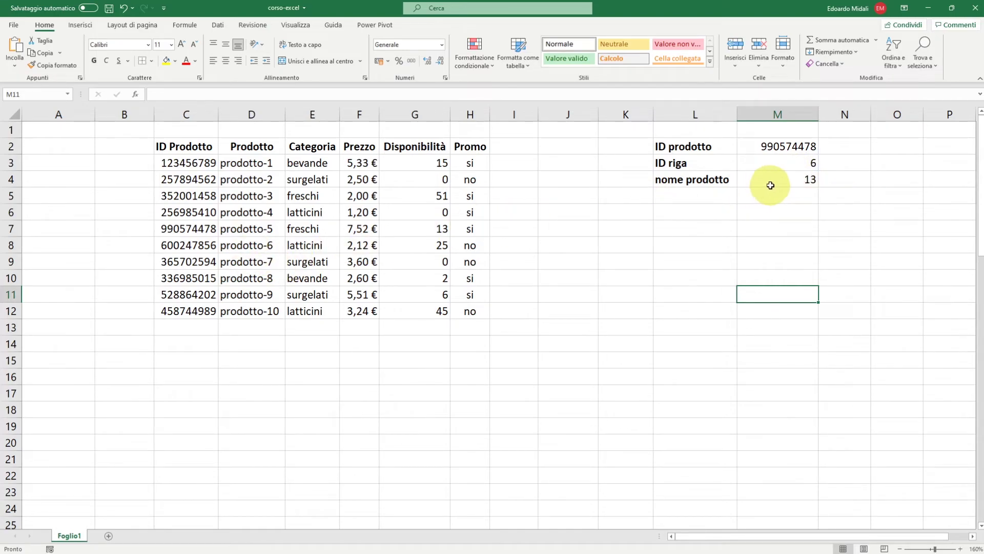
Review the entered ID and the INDICE formula, leaving it unchanged.
double_click(780, 146)
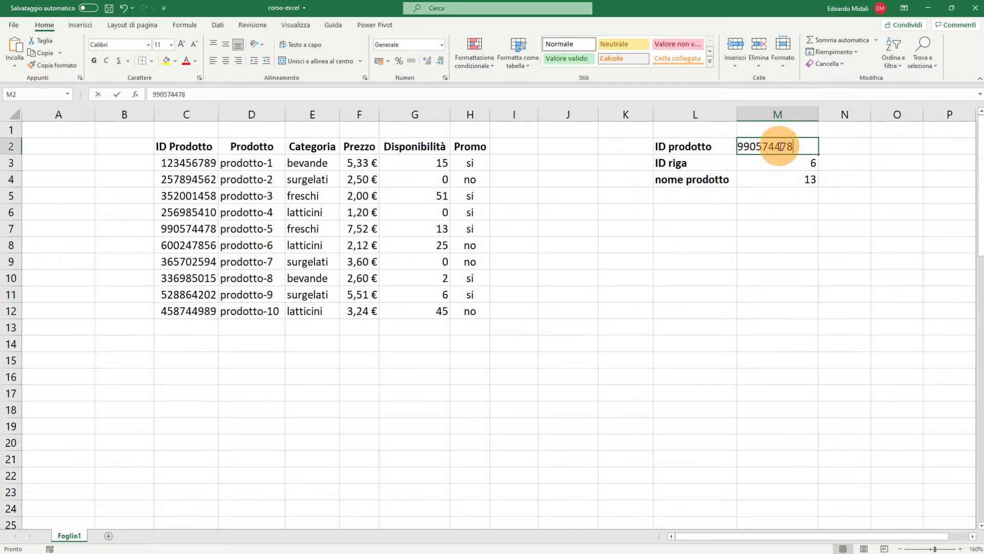
double_click(778, 179)
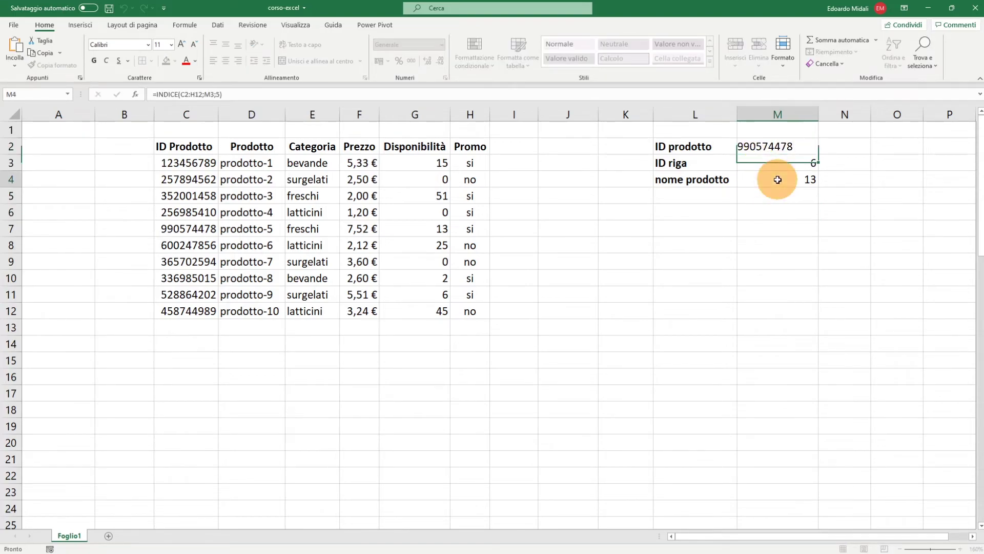
double_click(778, 179)
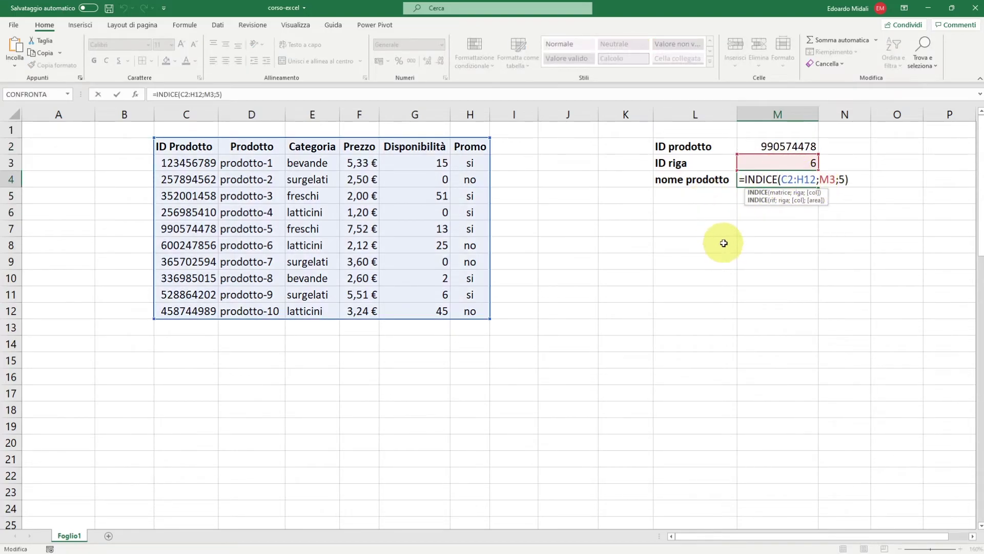
key(Escape)
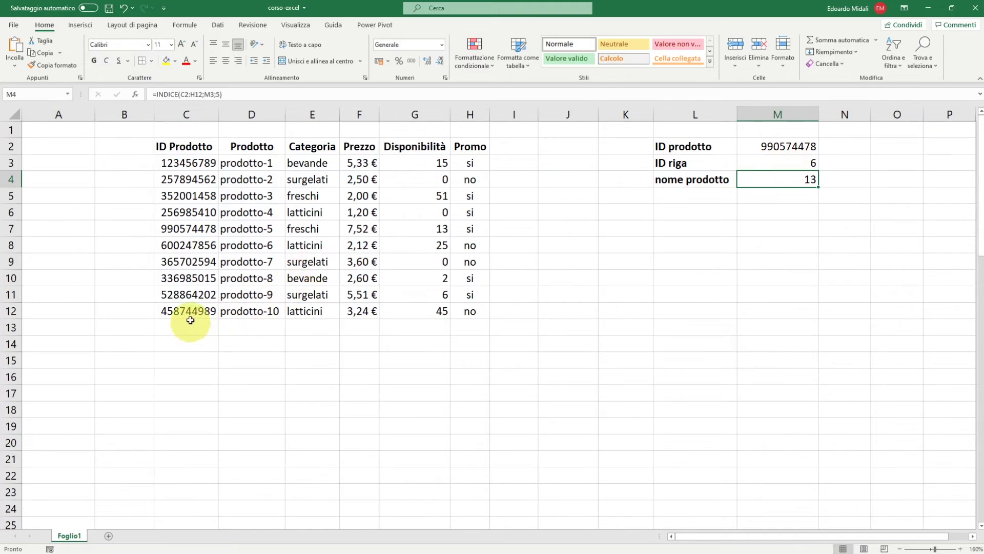
click(190, 318)
Enter 458744989 as the product ID to look up.
click(503, 328)
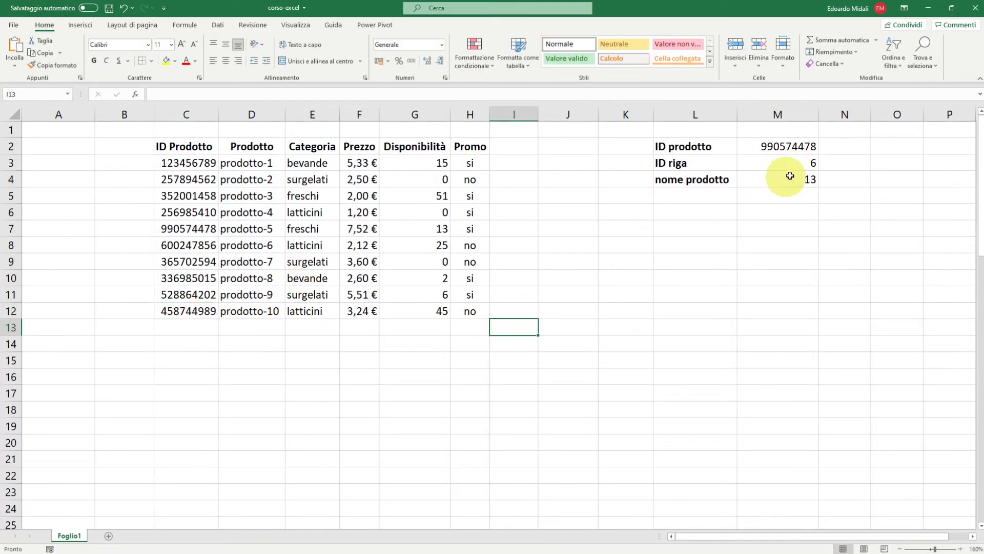
click(779, 148)
double_click(779, 147)
text(458744989)
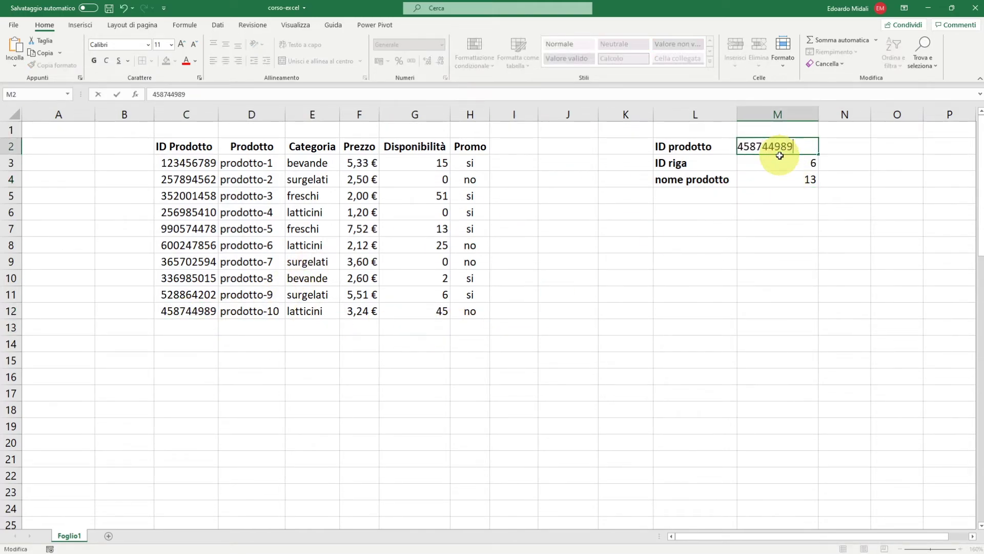
click(784, 274)
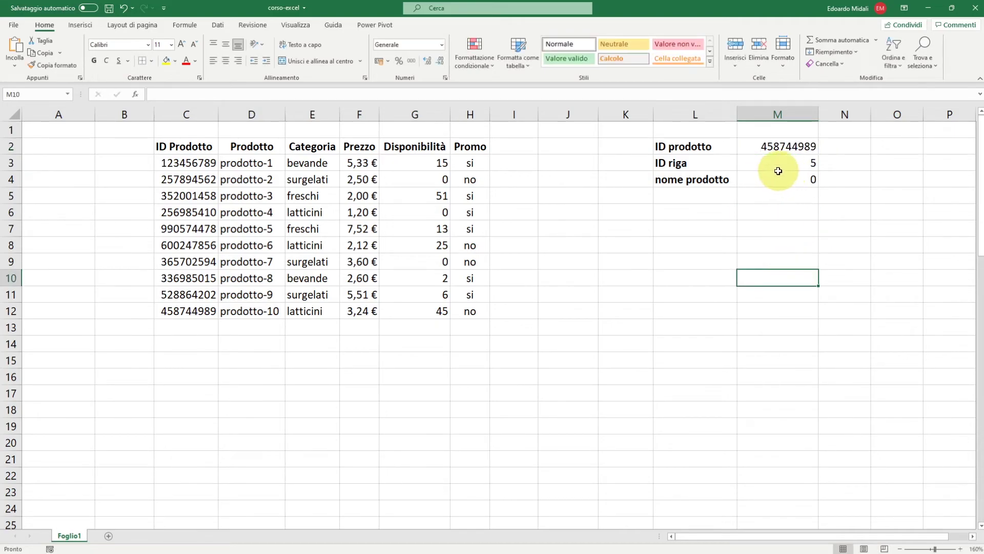
Check the nome prodotto formula and ID input, showing row 5 and result 0.
click(711, 180)
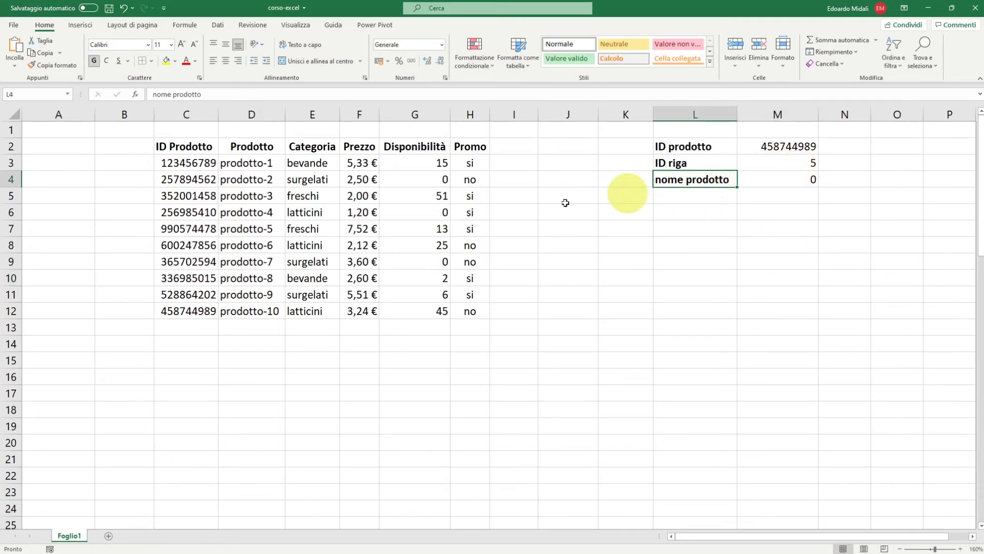
drag(346, 265, 470, 261)
click(777, 229)
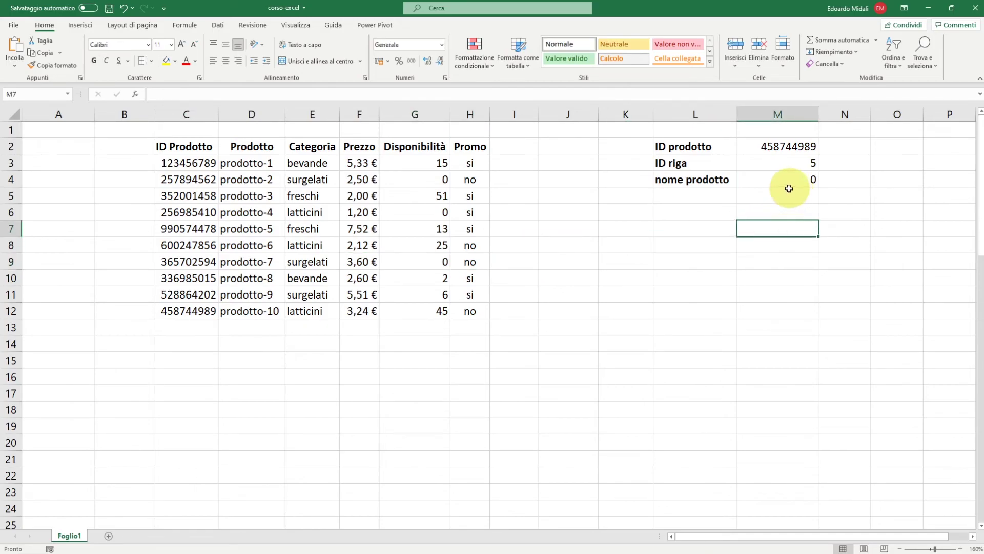
click(781, 181)
click(785, 149)
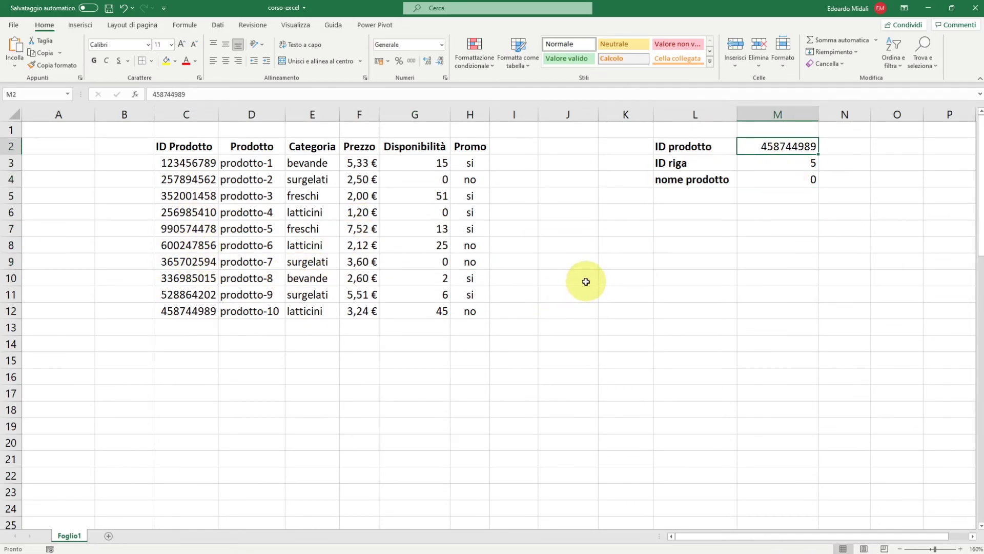
click(545, 294)
click(568, 228)
drag(567, 163, 573, 316)
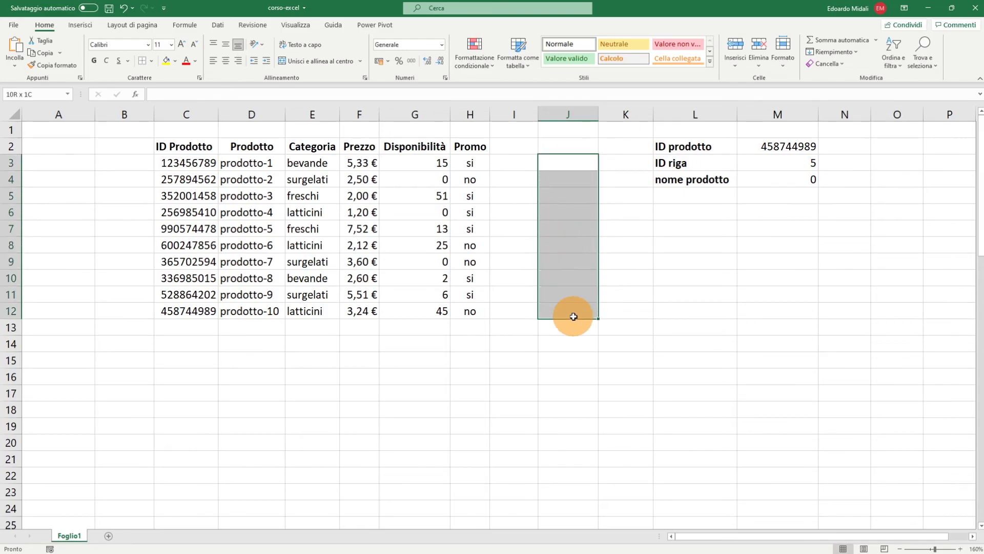
drag(599, 176, 626, 314)
click(679, 307)
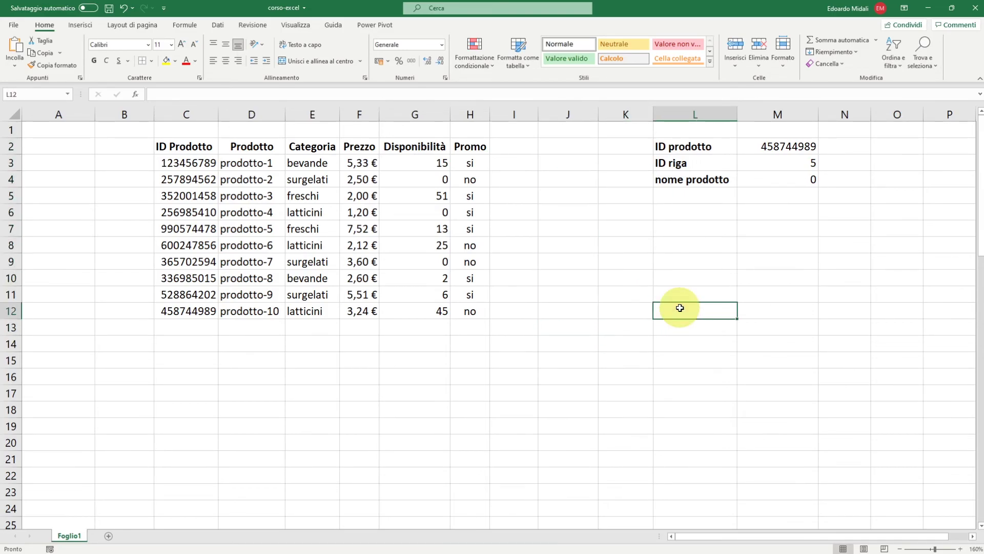